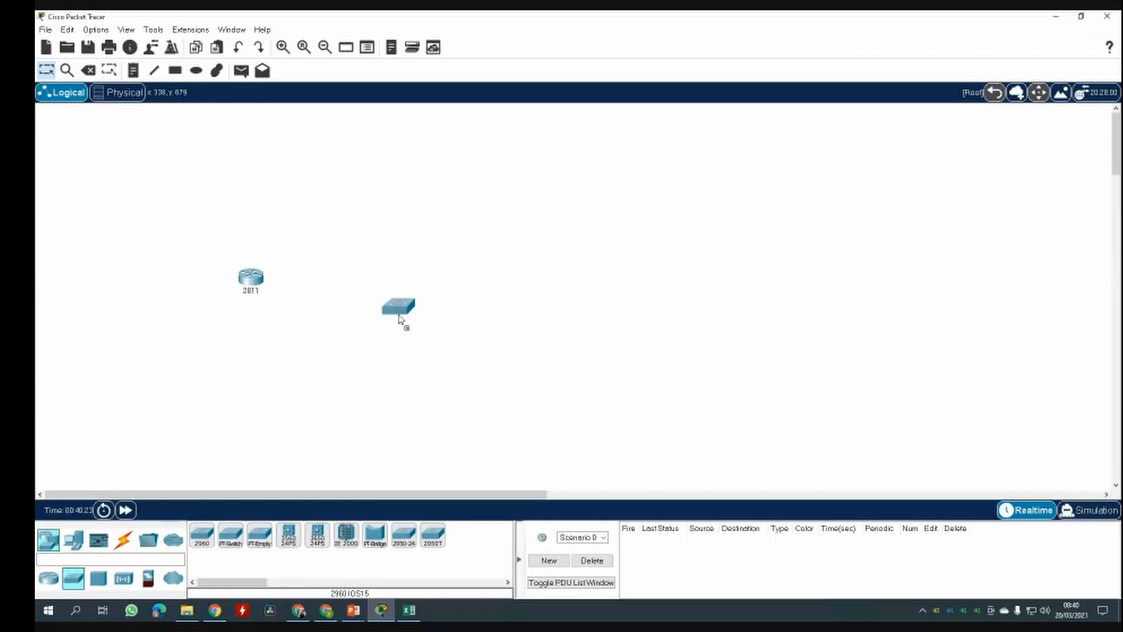
- Add two 7960 IP phones beyond the 2960 switch, one above the other, and line the 2811 router up with the switch
left_click(72, 548)
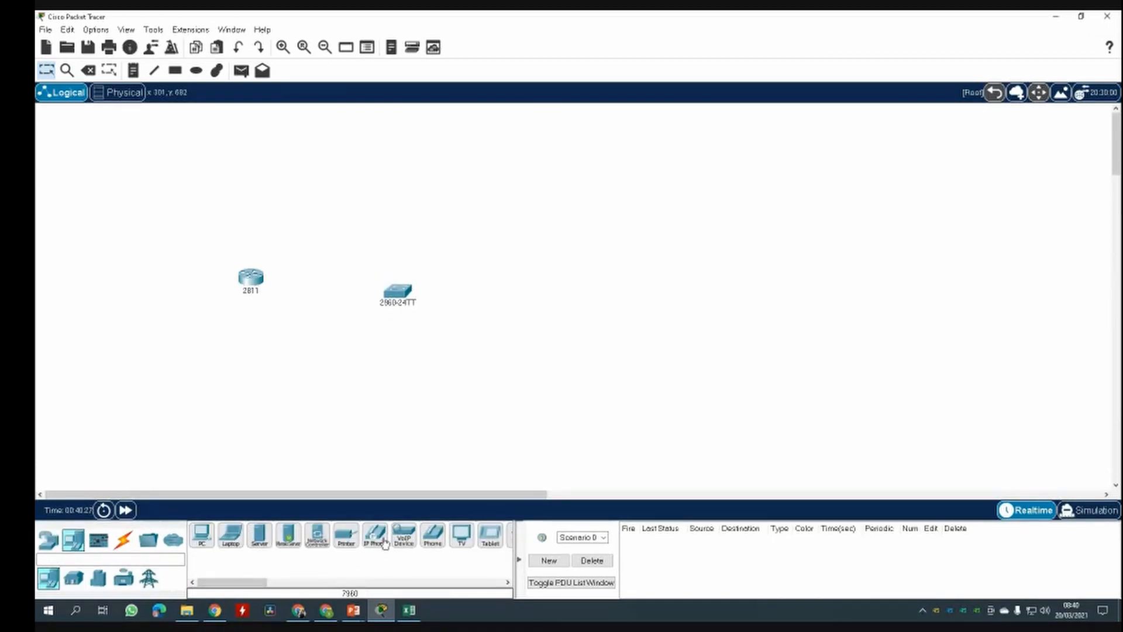
left_click_drag(378, 549, 538, 252)
left_click_drag(383, 539, 536, 374)
left_click_drag(537, 248, 541, 236)
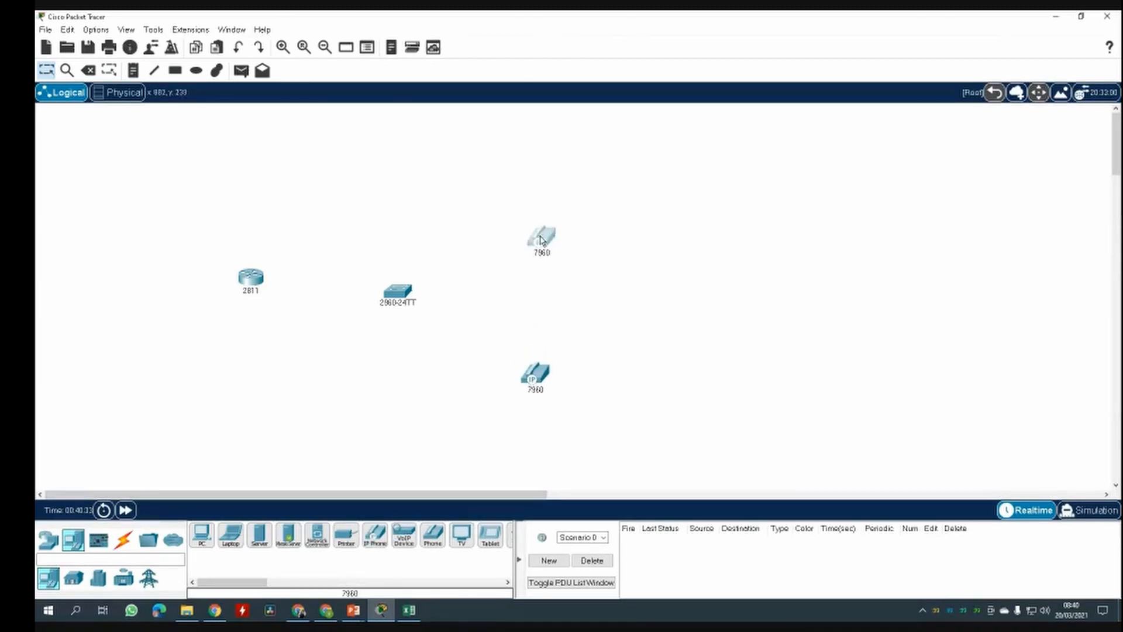
left_click_drag(251, 280, 246, 299)
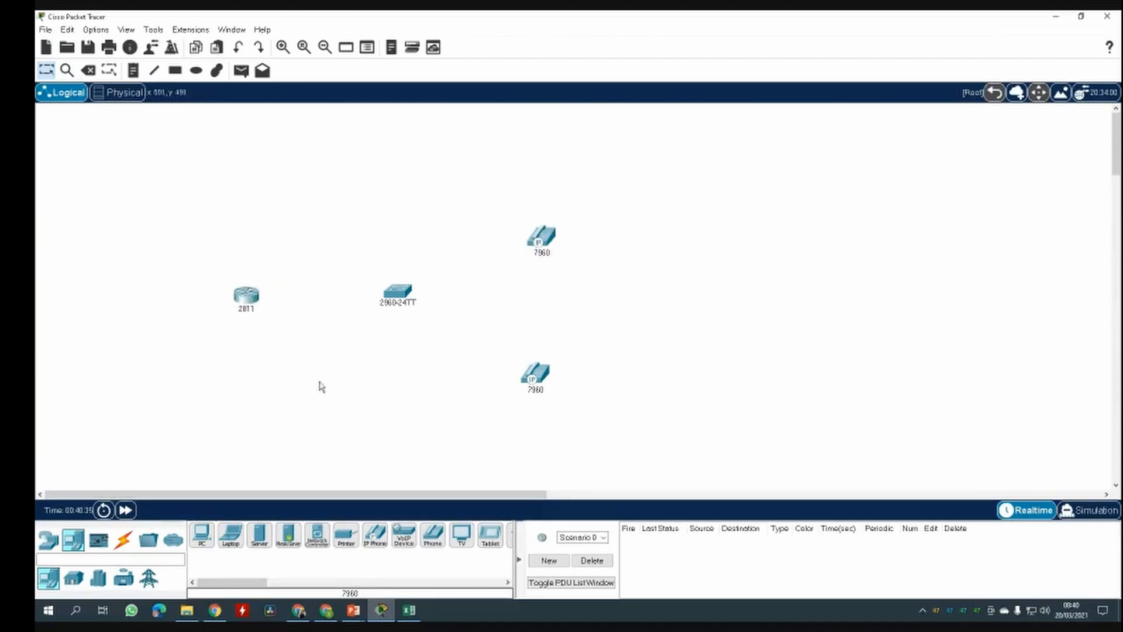
- Connect the router's FastEthernet0/0 to the switch's FastEthernet0/24 with a copper straight-through cable
left_click(122, 542)
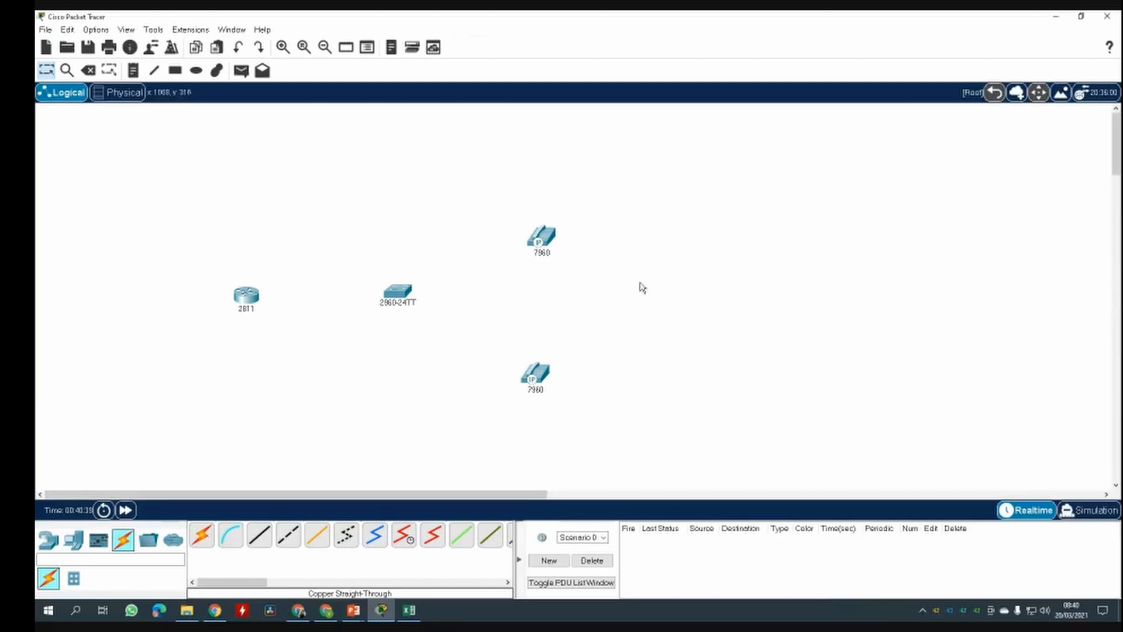
left_click(268, 544)
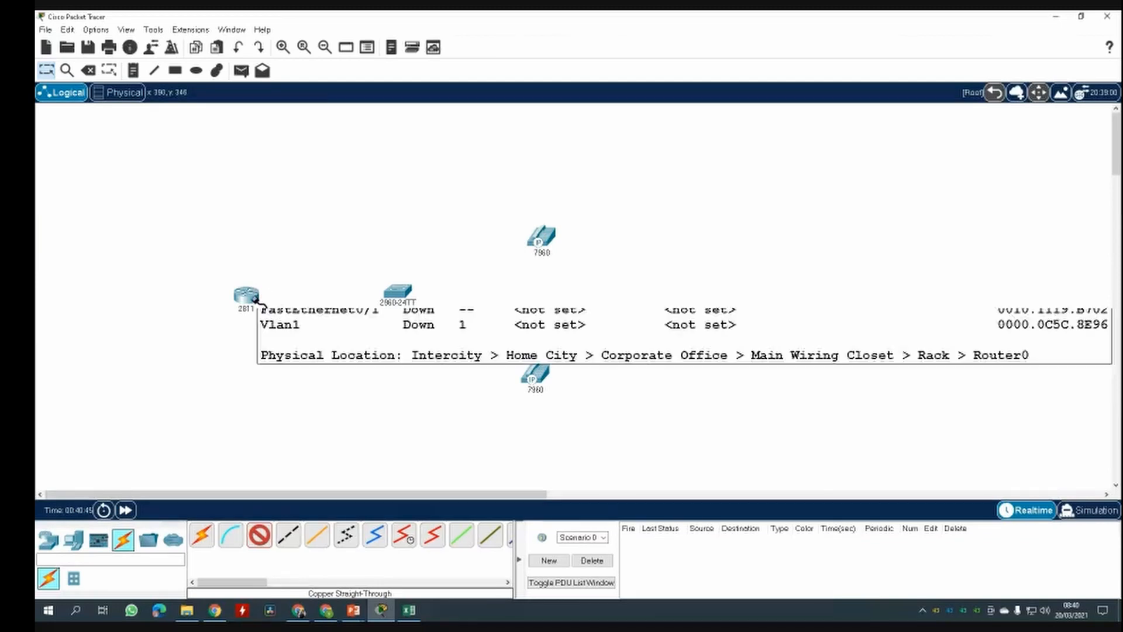
left_click(255, 300)
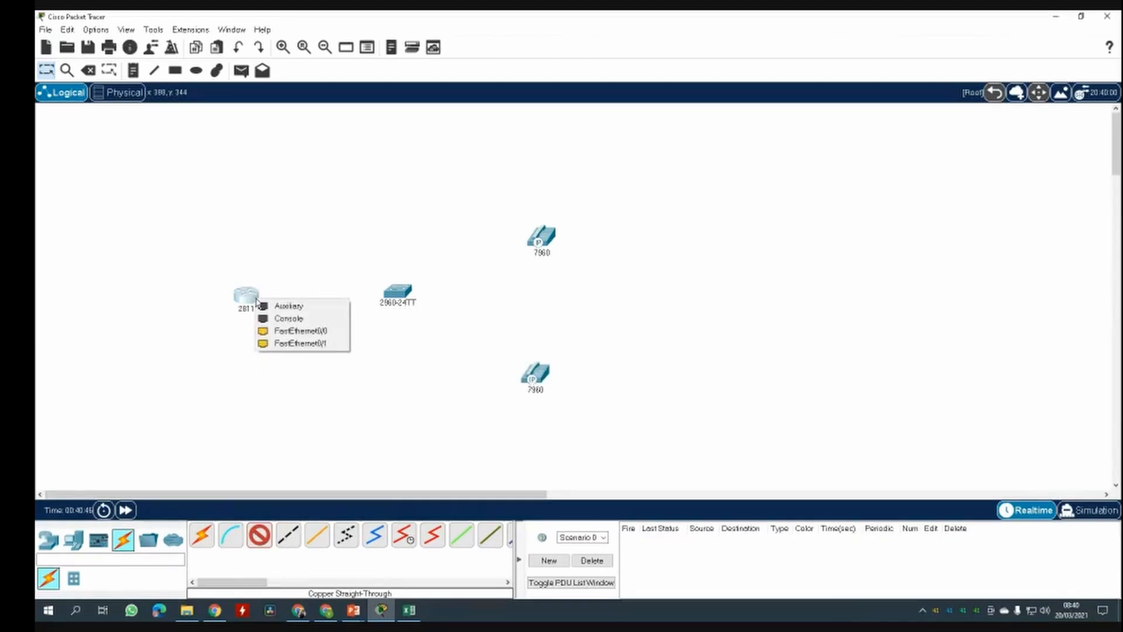
left_click(306, 331)
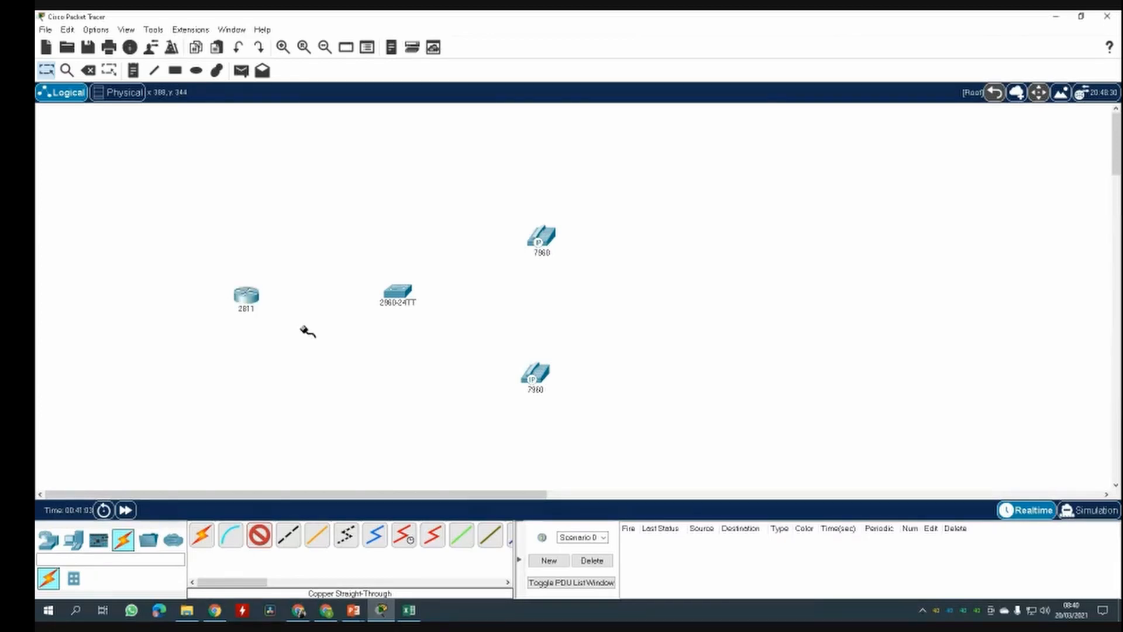
left_click(400, 294)
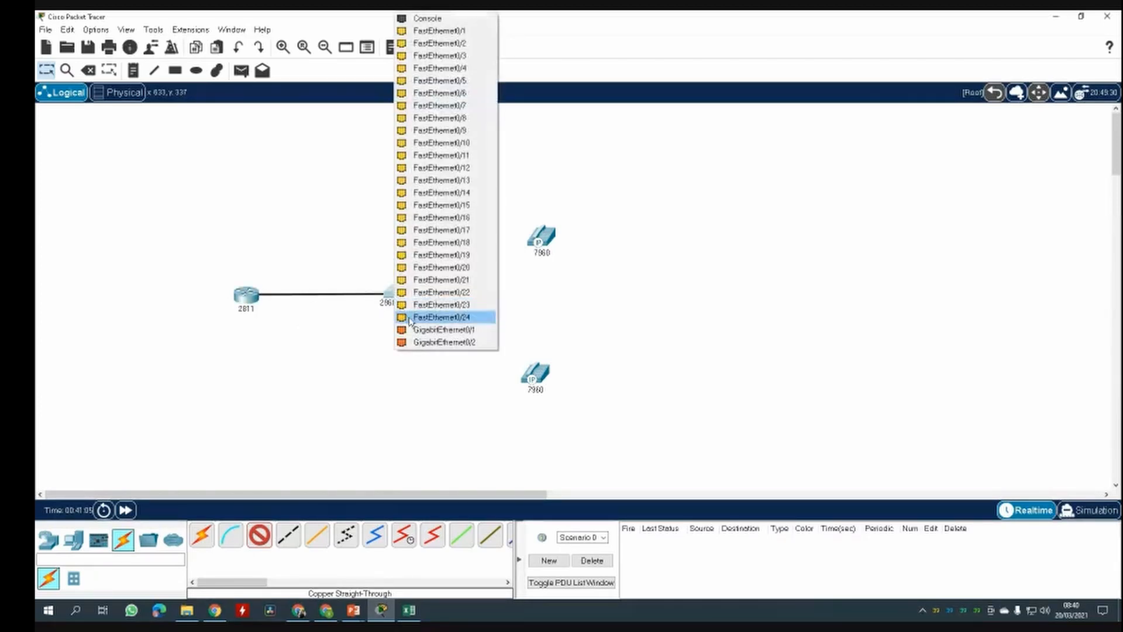
left_click(410, 318)
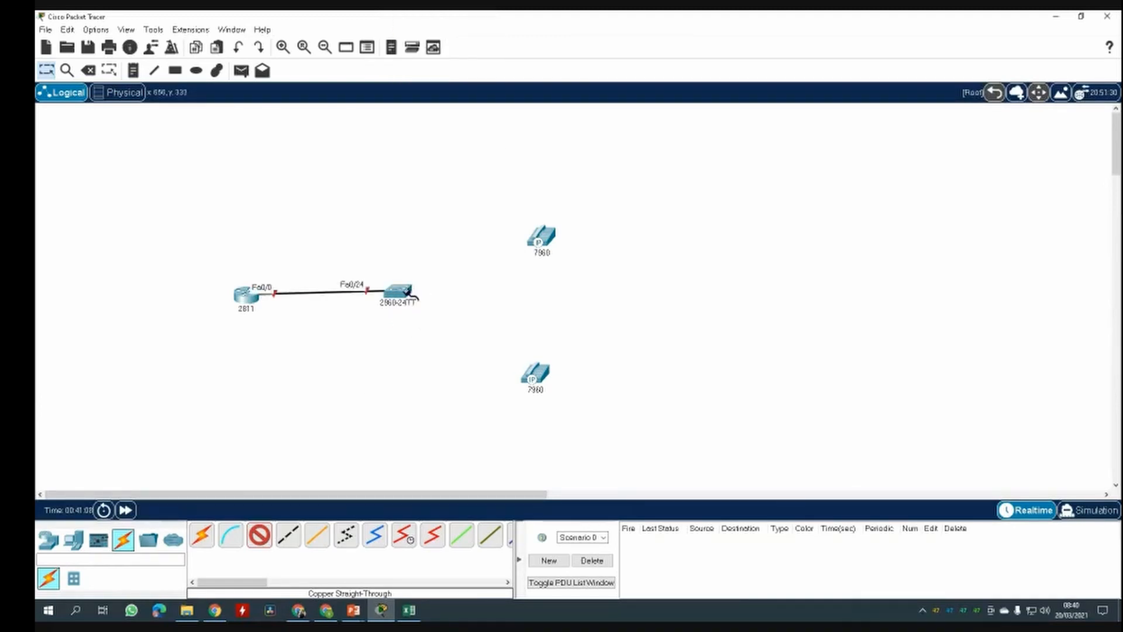
- Connect the switch's FastEthernet0/1 to the Switch port of the lower IP phone with a copper straight-through cable
left_click(407, 290)
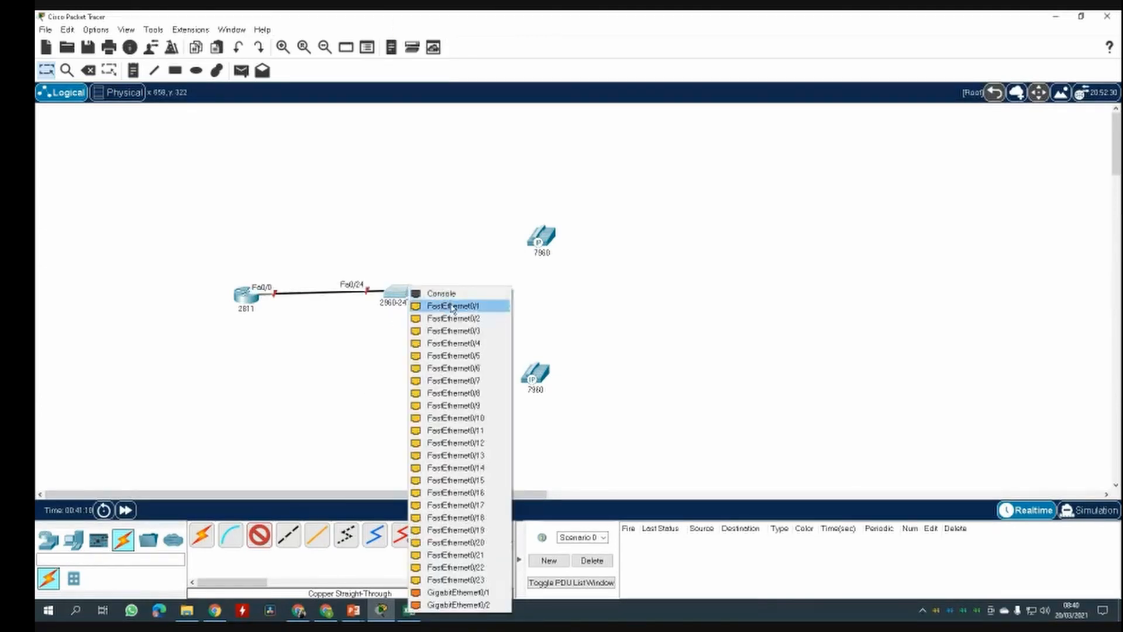
left_click(417, 306)
left_click(535, 376)
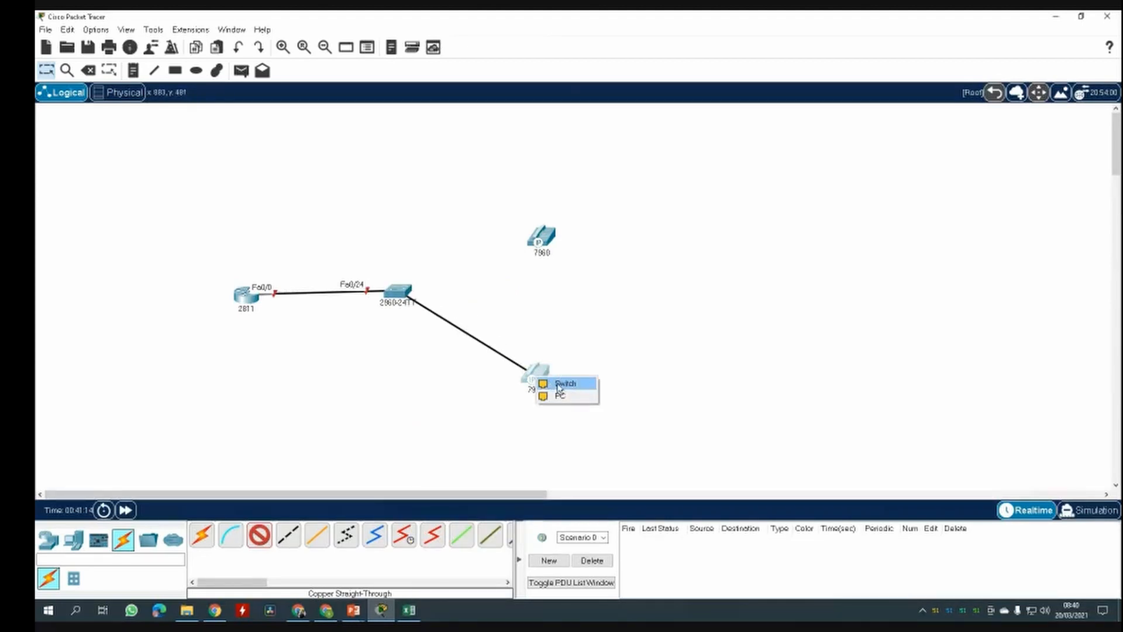
left_click(559, 385)
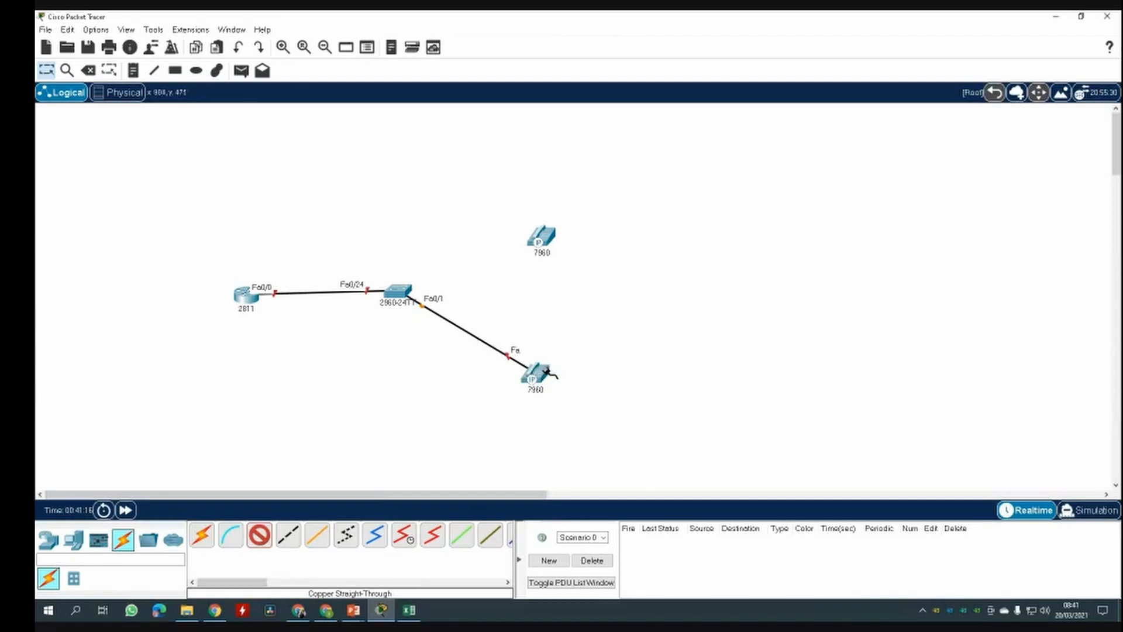
- Connect the upper IP phone's Switch port to the switch's FastEthernet0/2 and stop cabling
left_click(544, 242)
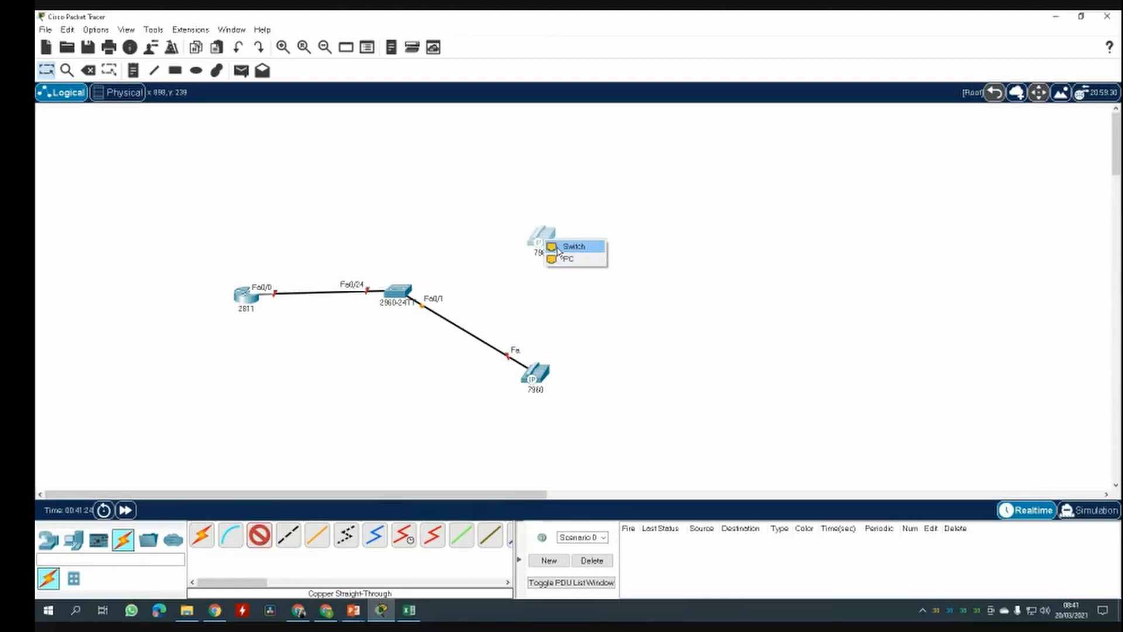
left_click(562, 247)
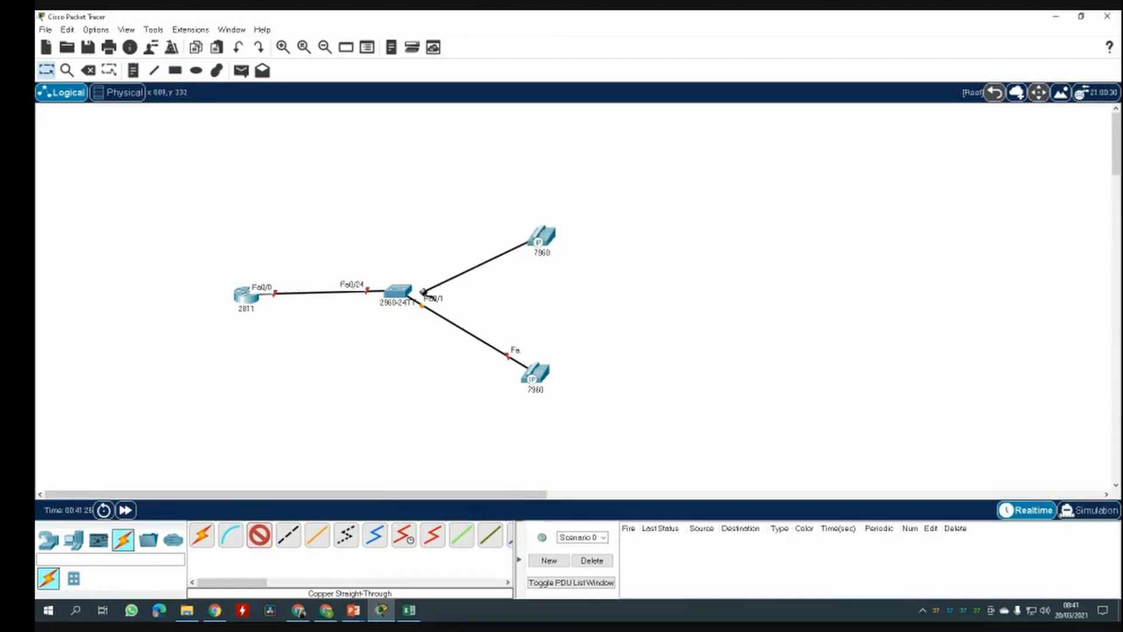
left_click(402, 291)
left_click(447, 310)
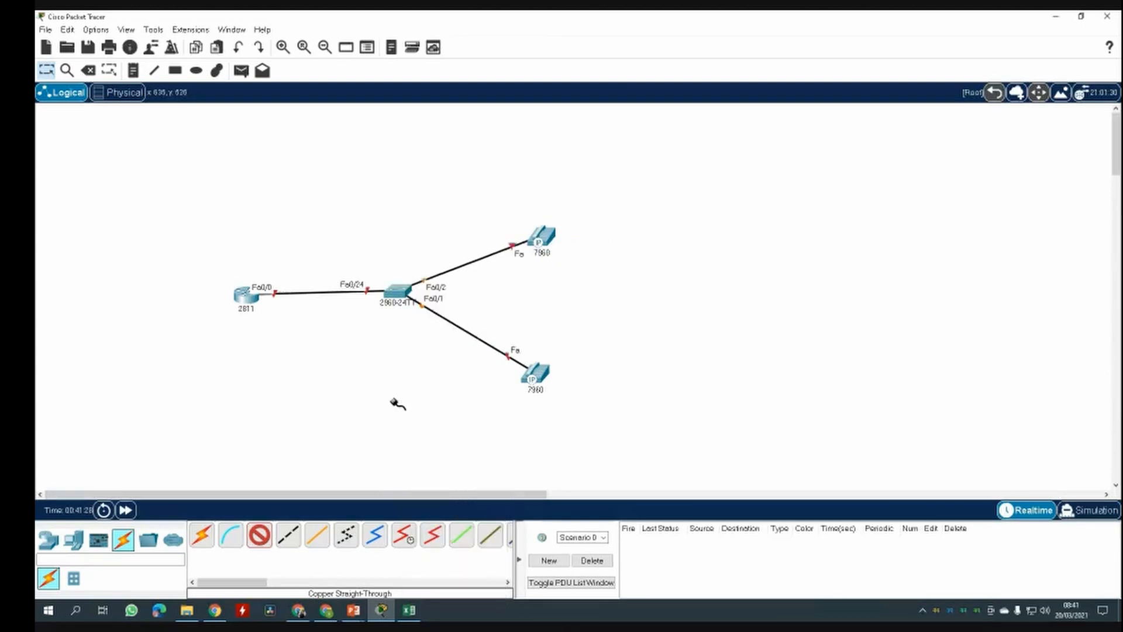
left_click(259, 535)
- Space out the topology by shifting the router and both IP phones slightly away from the switch
left_click_drag(245, 294, 237, 287)
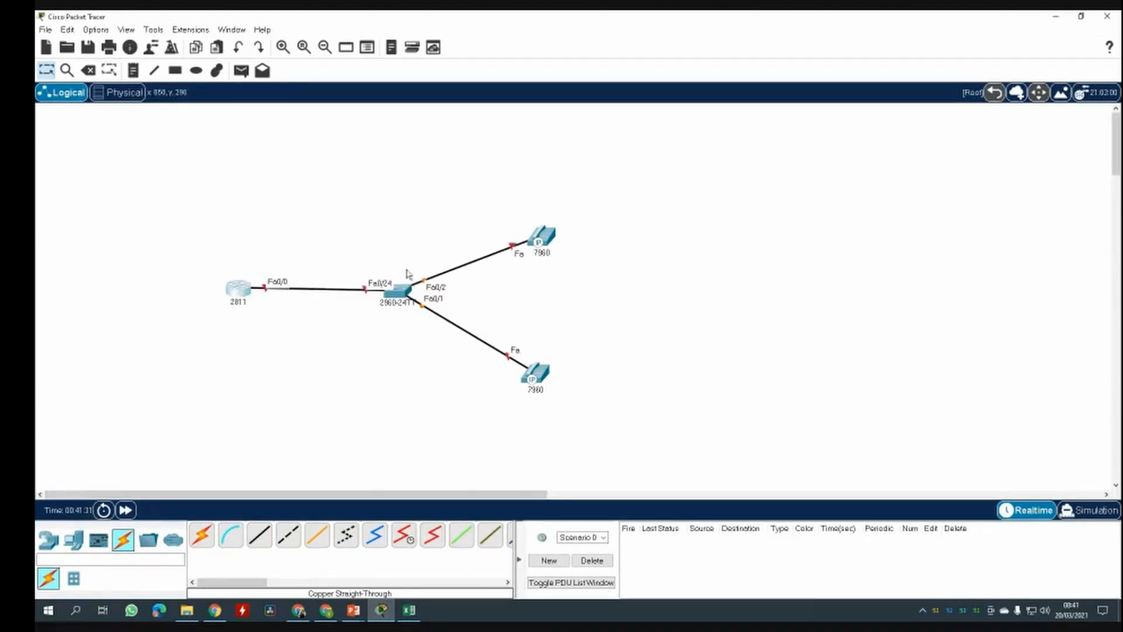
left_click(542, 238)
left_click_drag(543, 238, 549, 227)
left_click_drag(535, 373, 551, 383)
left_click(441, 426)
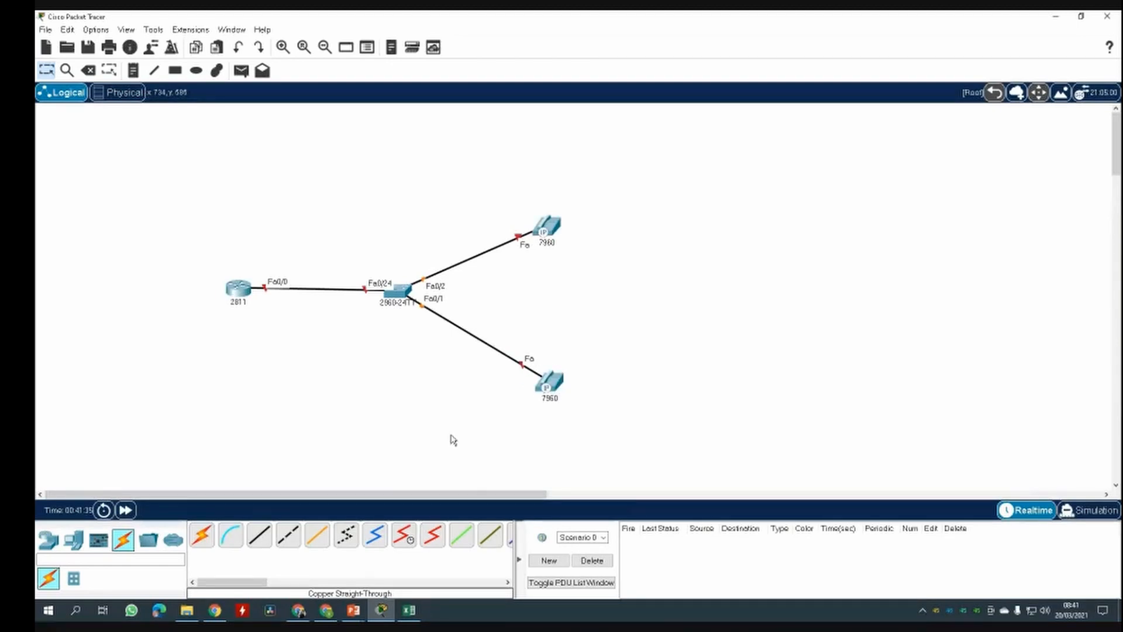
- Open the switch's command line and enlarge its window beside the PowerPoint slide listing the voice VLAN commands
left_click(406, 300)
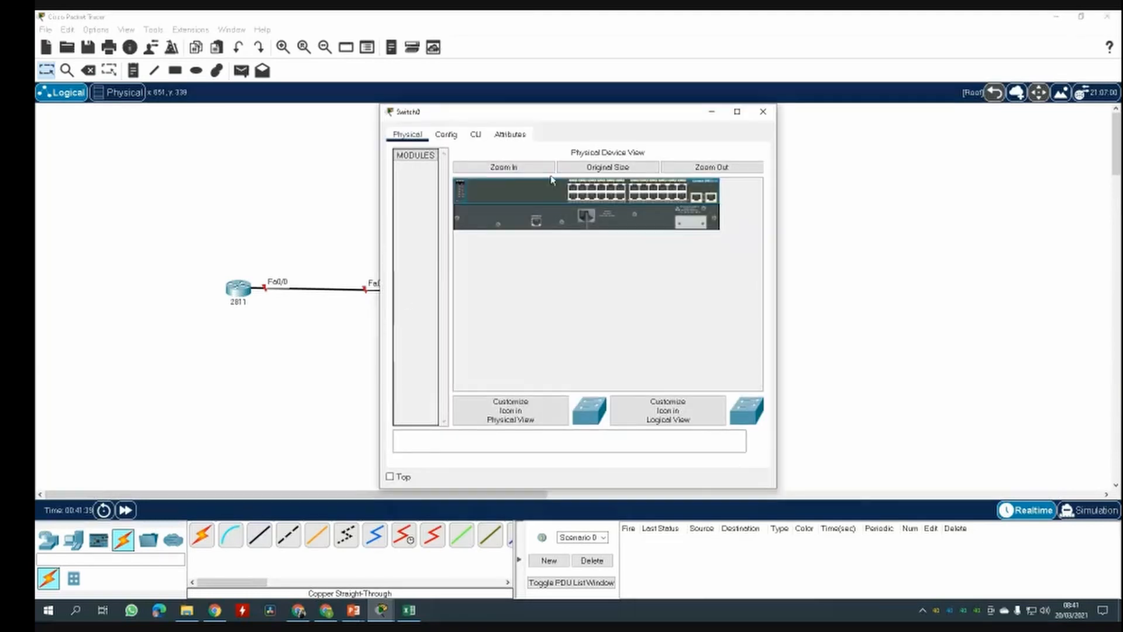
left_click(476, 134)
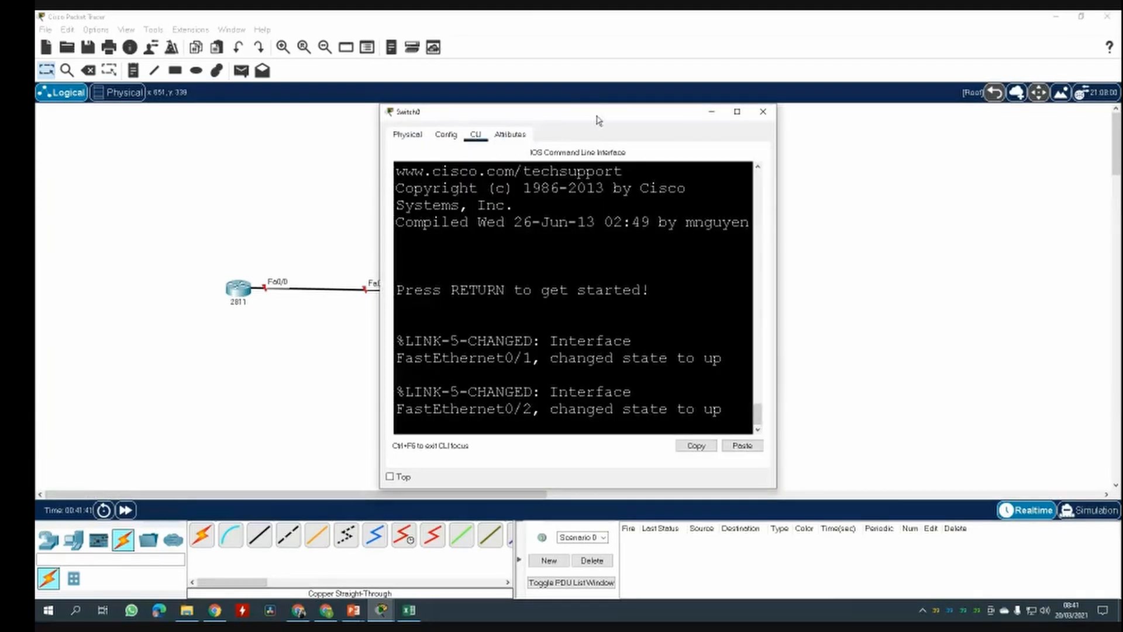
left_click_drag(597, 116, 746, 128)
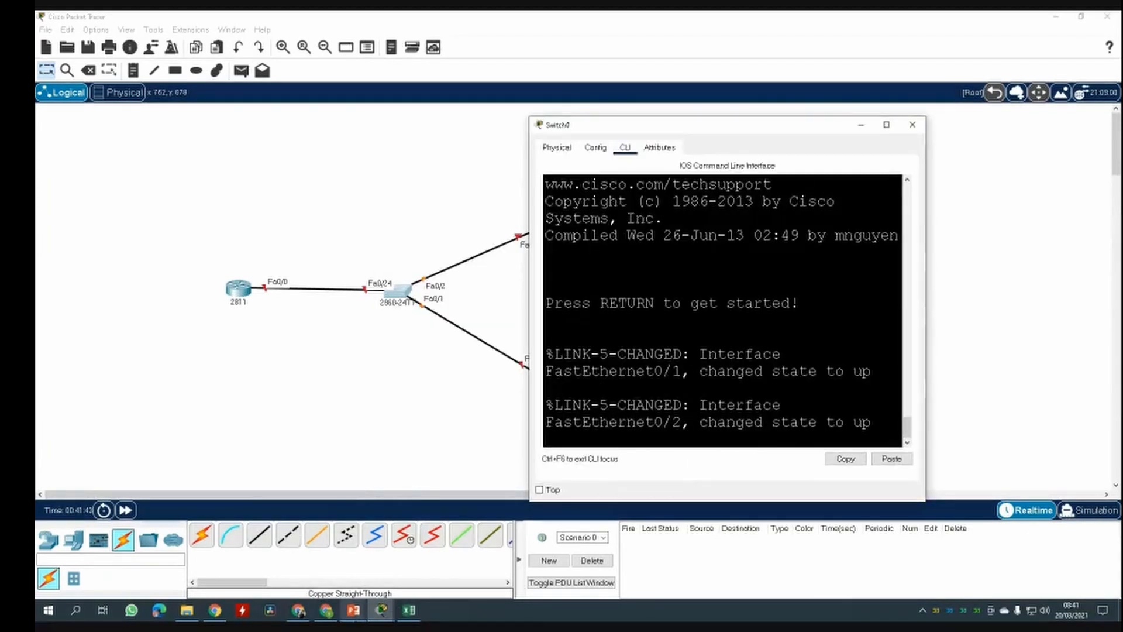
mouse_move(358, 612)
left_click(385, 591)
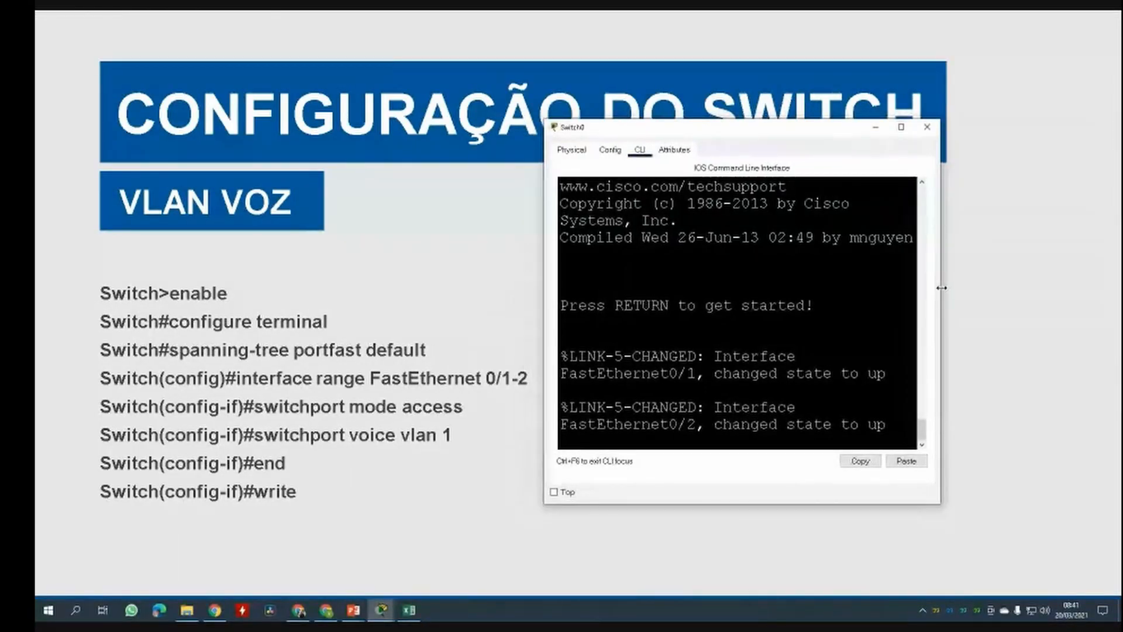
left_click_drag(942, 287, 1097, 288)
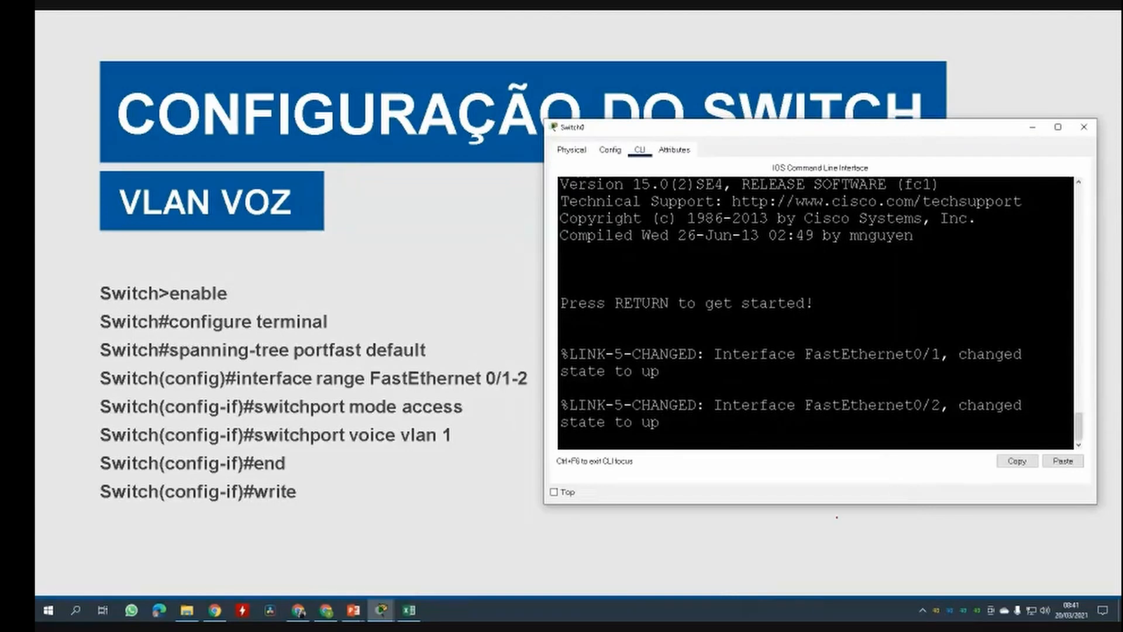
left_click_drag(821, 506, 821, 553)
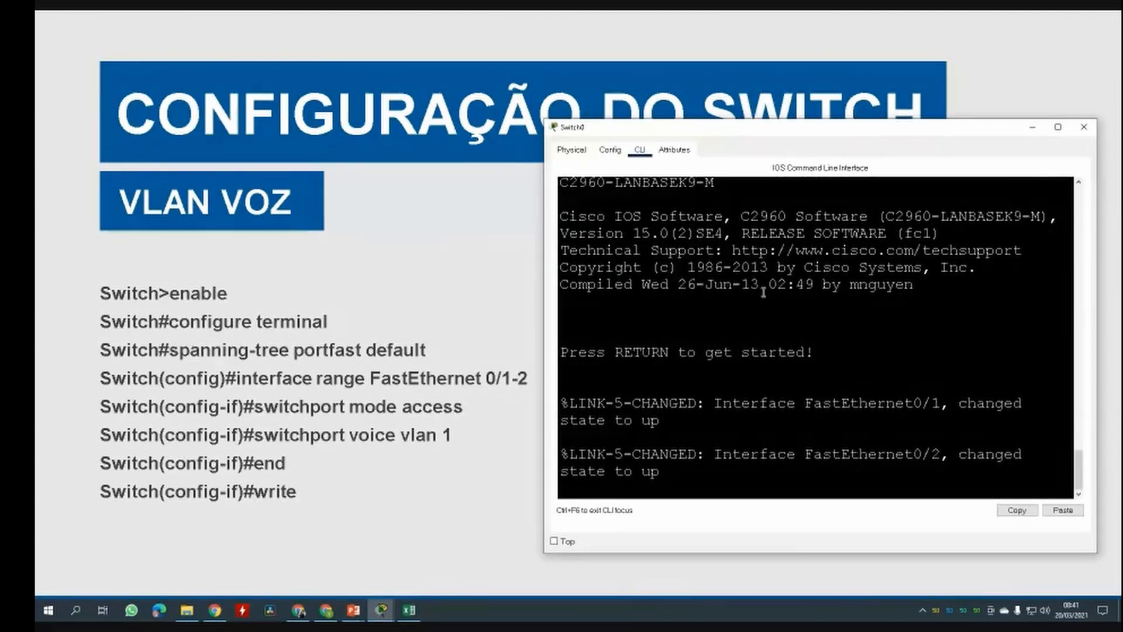
- Start the switch's console session and enter privileged mode with the enable command
key("Return")
key("Return")
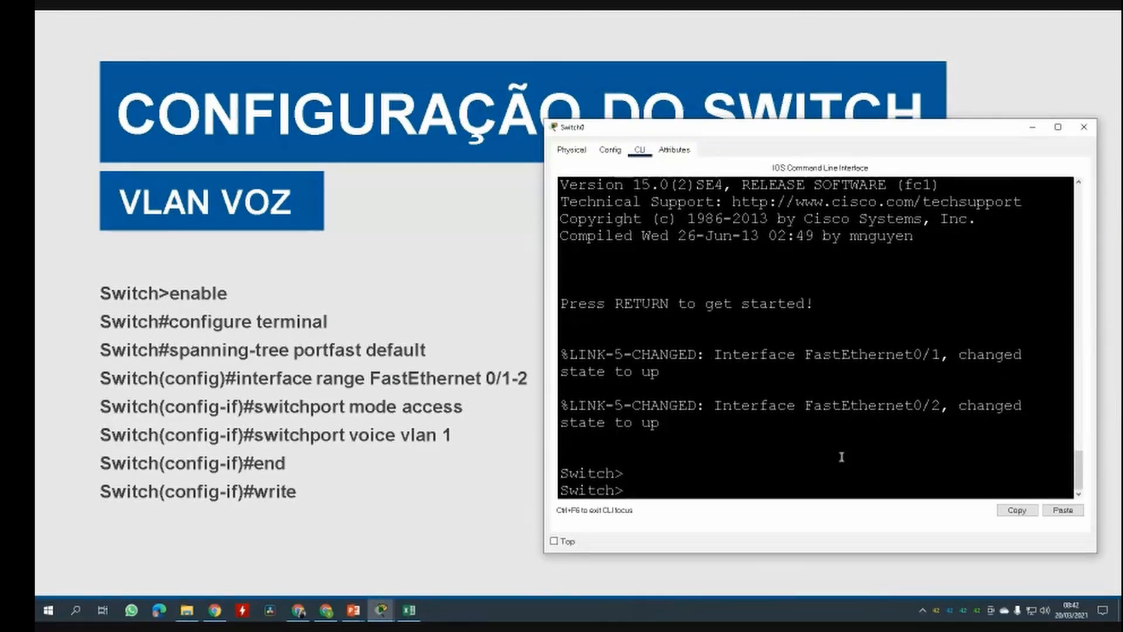
type("en")
key("Tab")
key("Return")
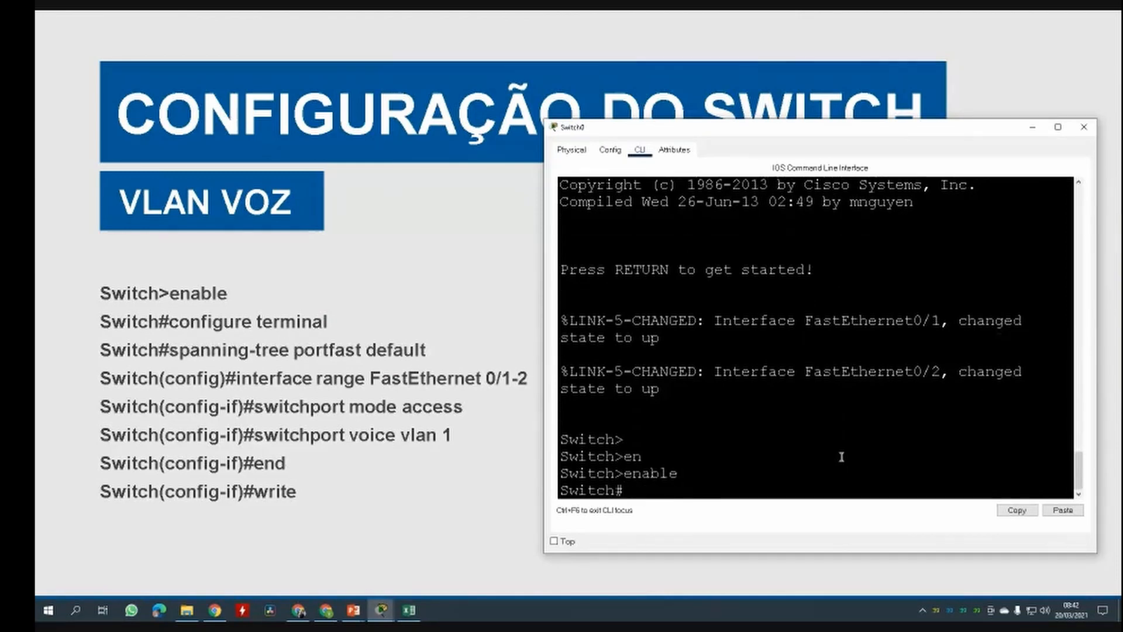
- Enter the switch's global configuration mode with the configure terminal command
type("confg")
key("Tab")
key("BackSpace")
key("Tab")
type("t")
key("Tab")
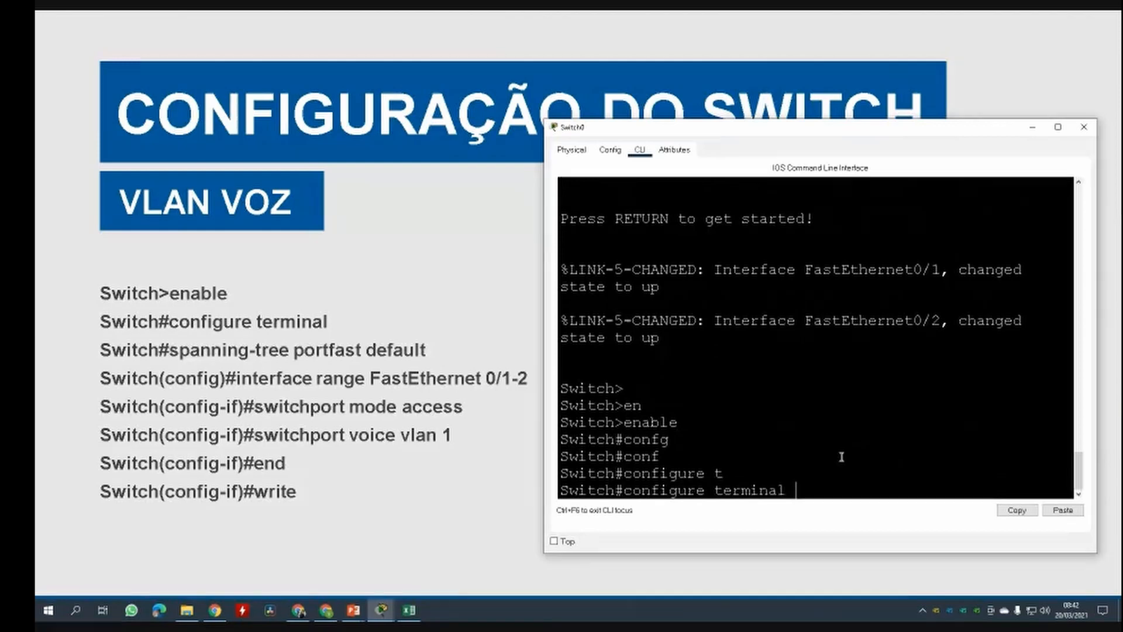
key("Return")
- Enable PortFast by default on the switch with the command spanning-tree portfast default
type("s")
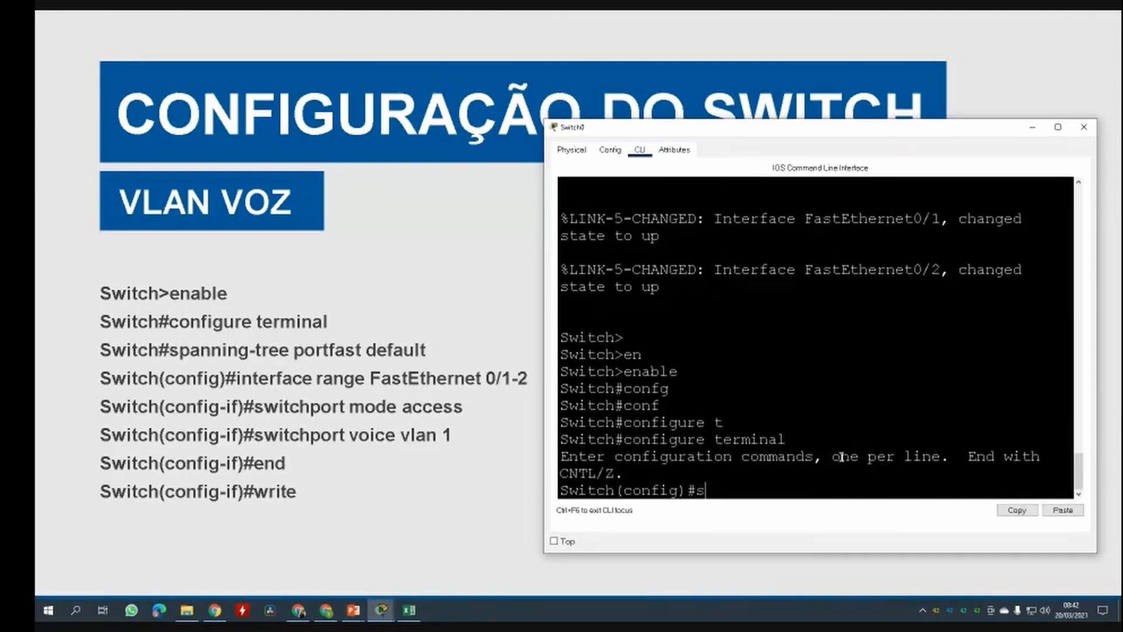
type("p")
key("Tab")
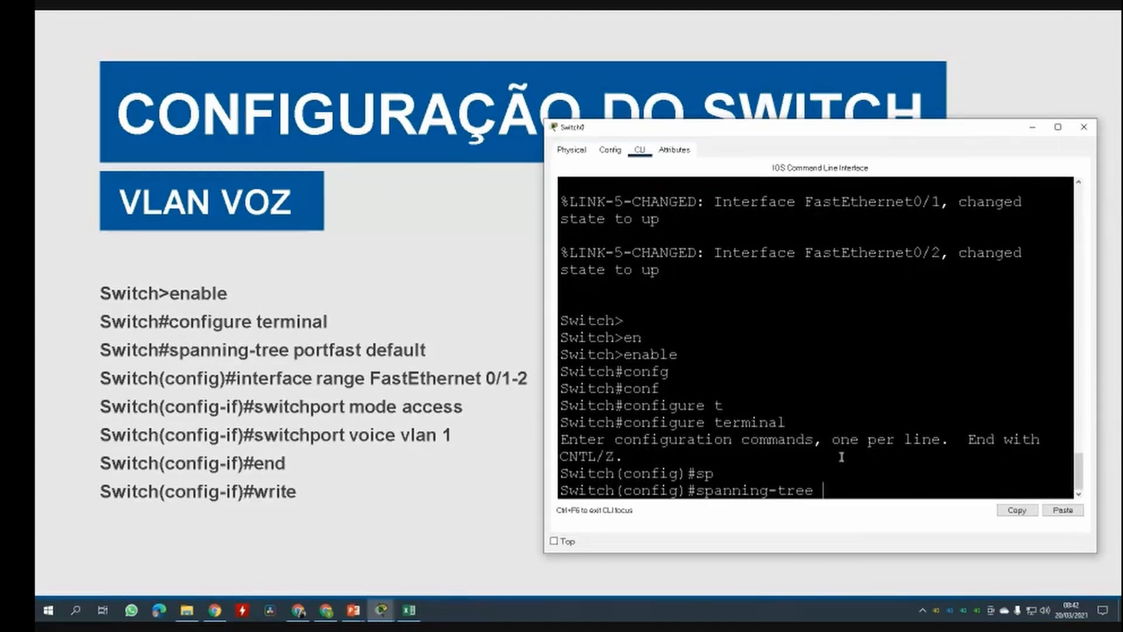
type("por")
key("Tab")
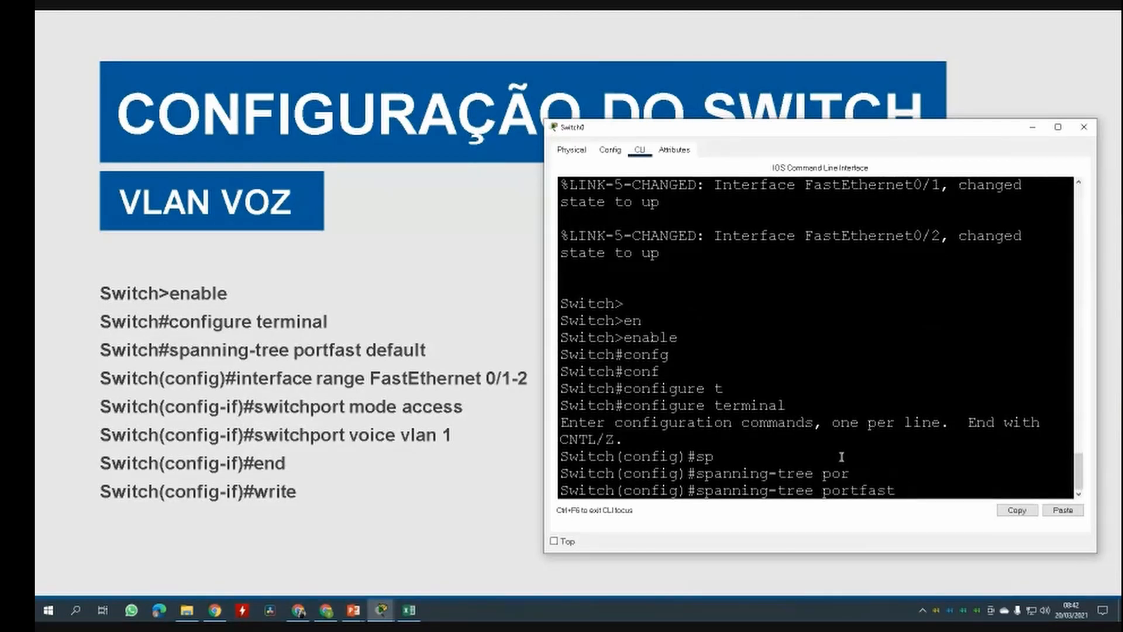
key("Return")
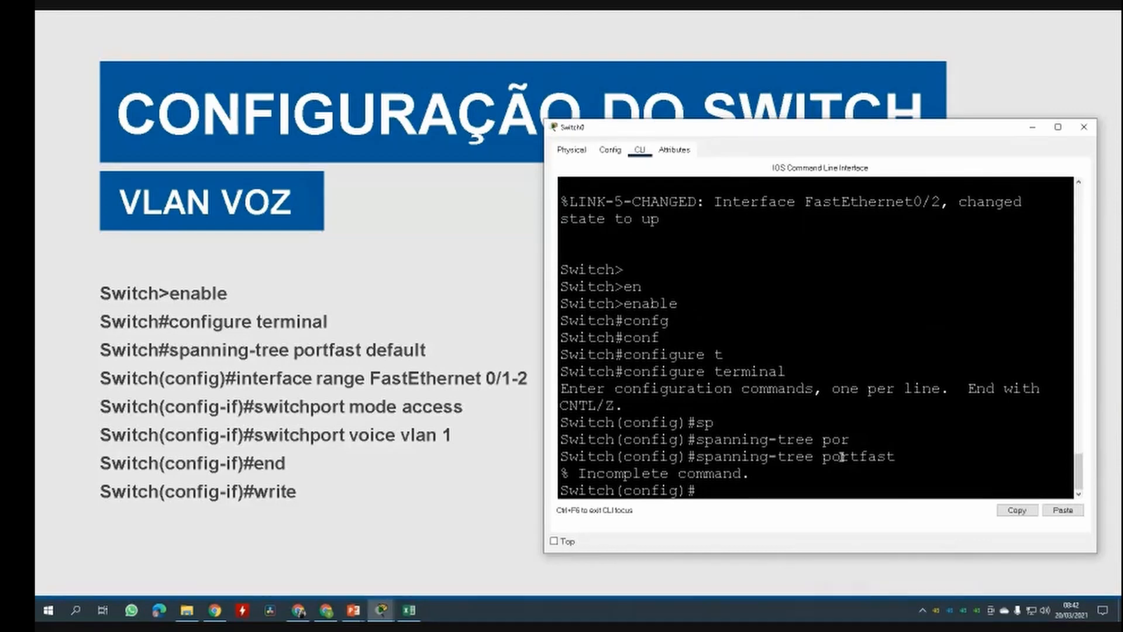
key("Up")
type("de")
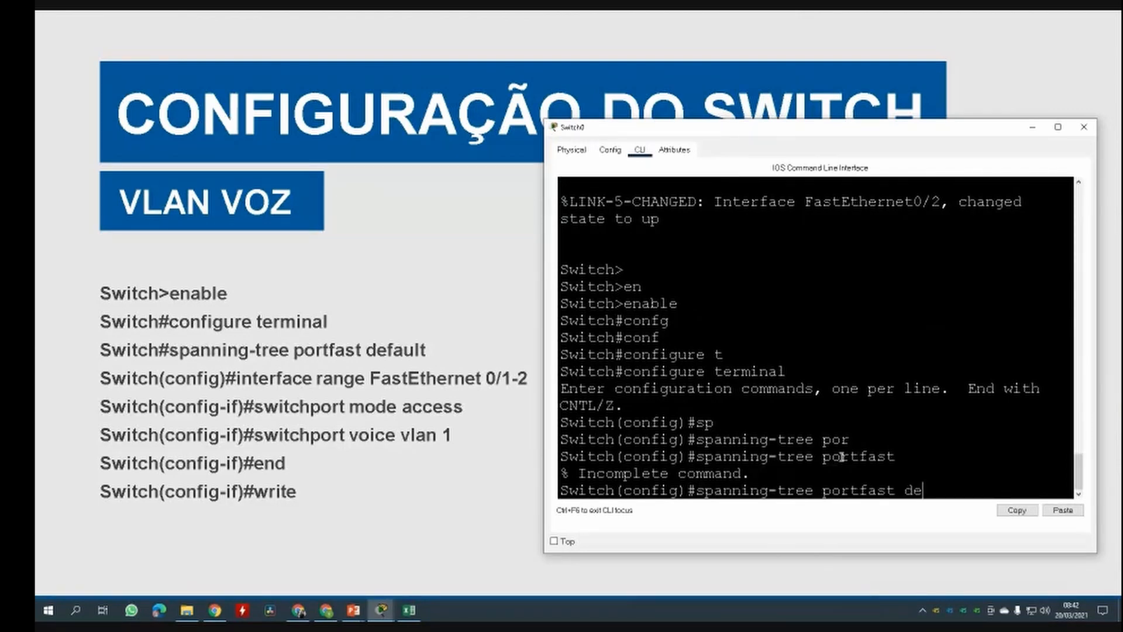
key("Tab")
key("Return")
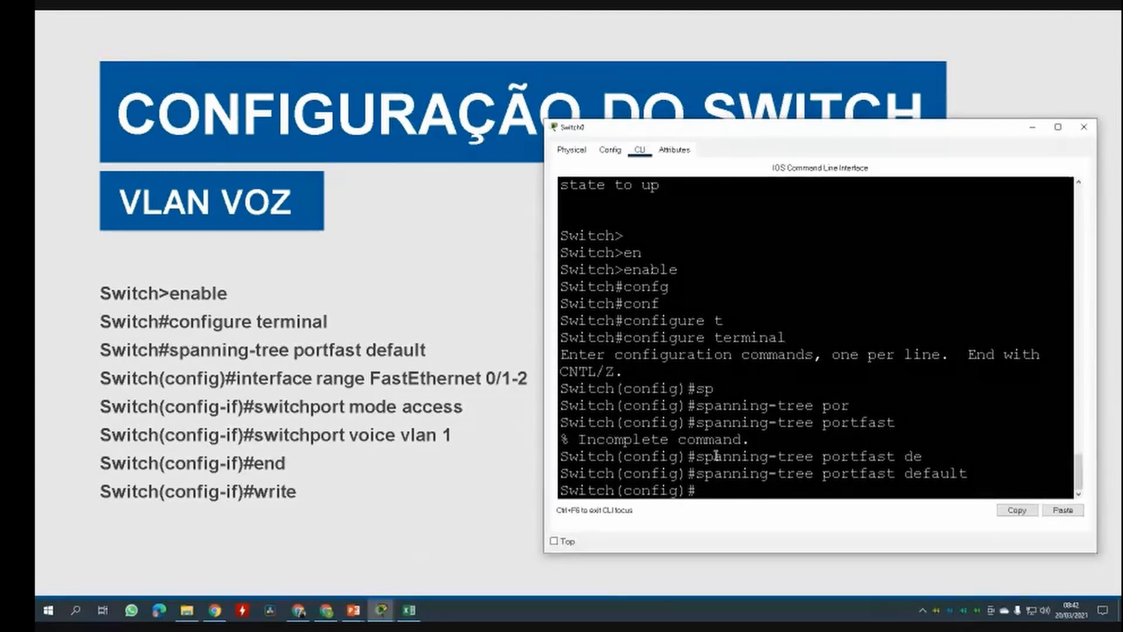
key("Return")
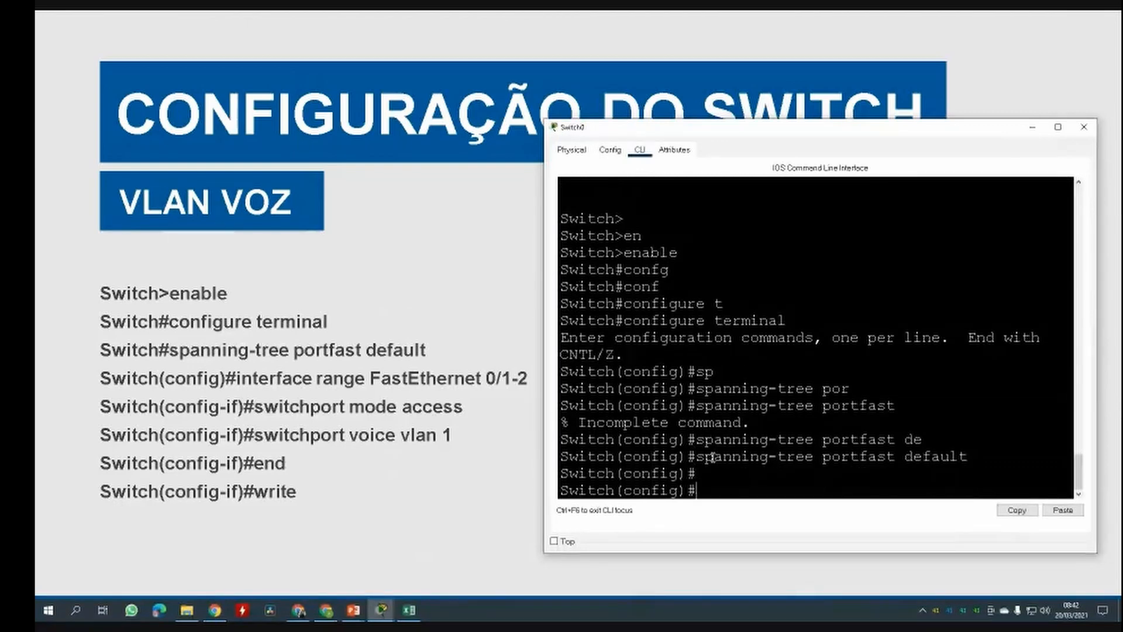
- Enter configuration of the switch's ports FastEthernet 0/1 and 0/2 together with the command interface range fastEthernet 0/1-2
type("int")
key("Tab")
type("r")
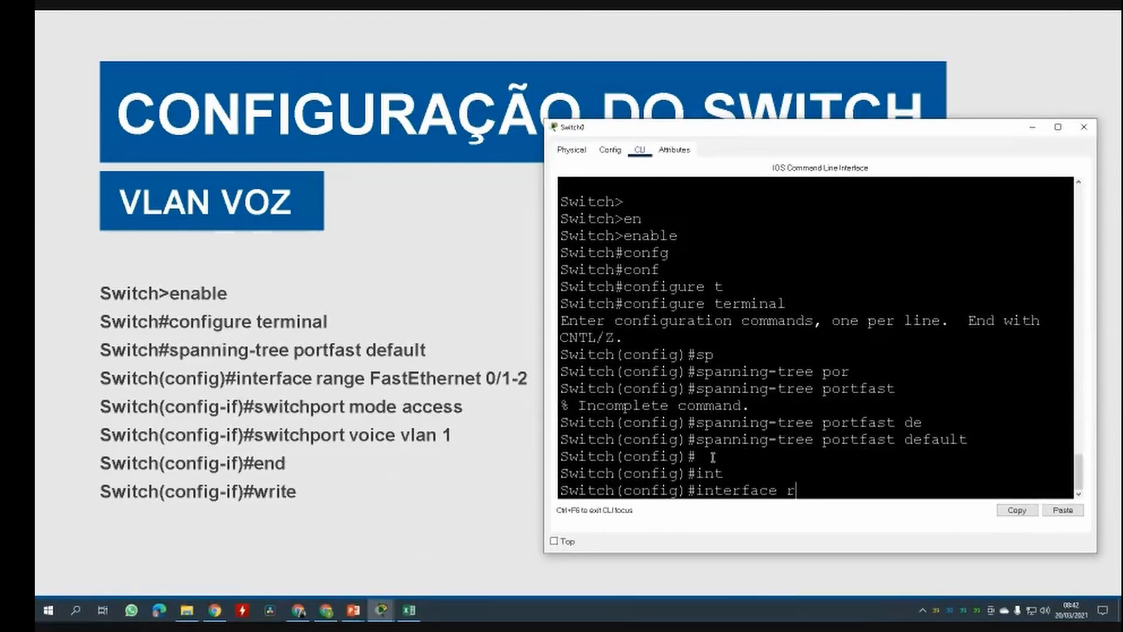
key("Tab")
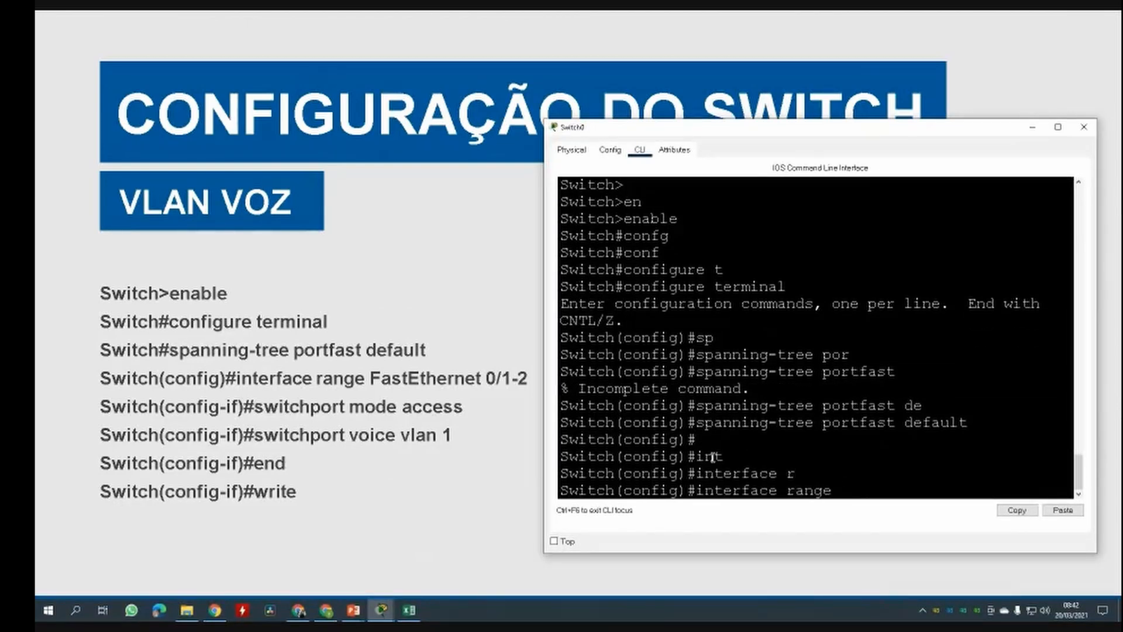
type("f")
key("Tab")
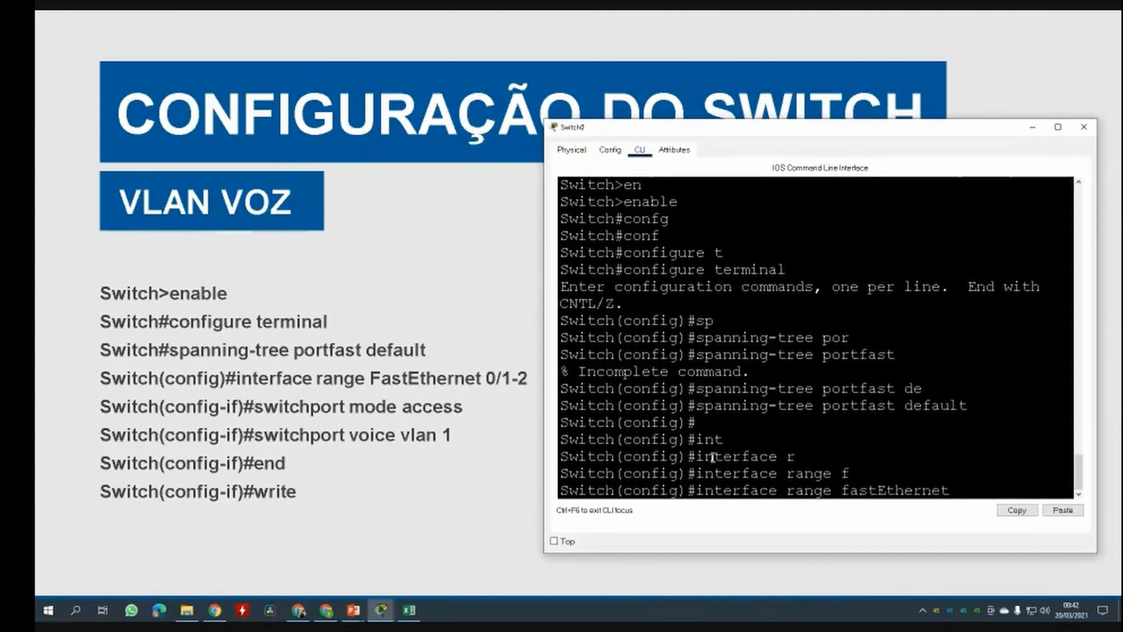
type("0/1-2")
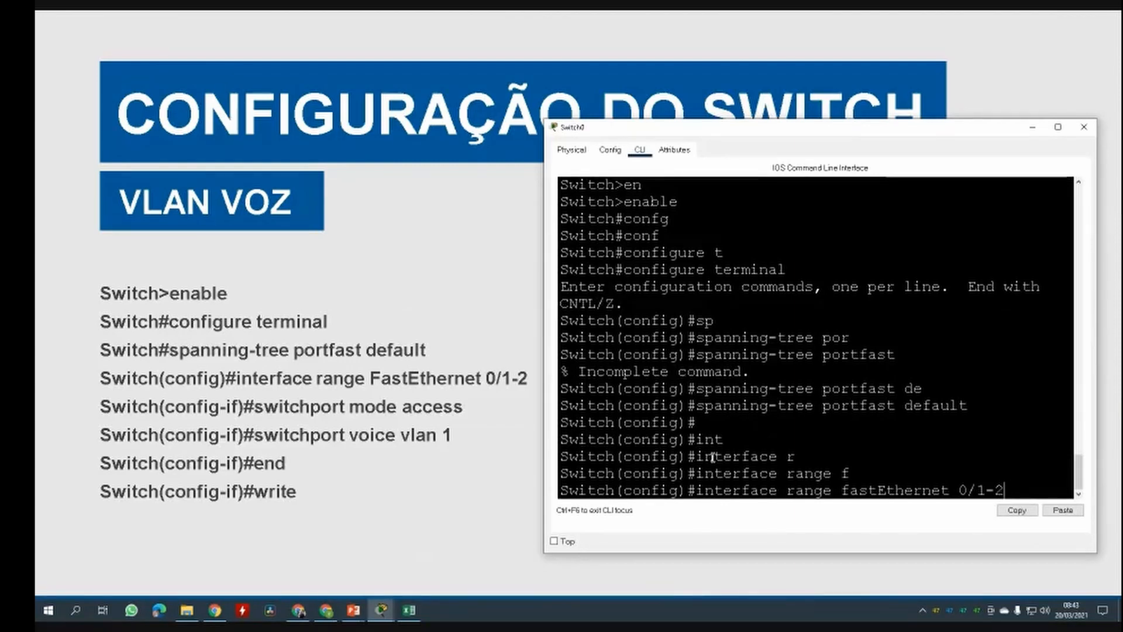
key("Return")
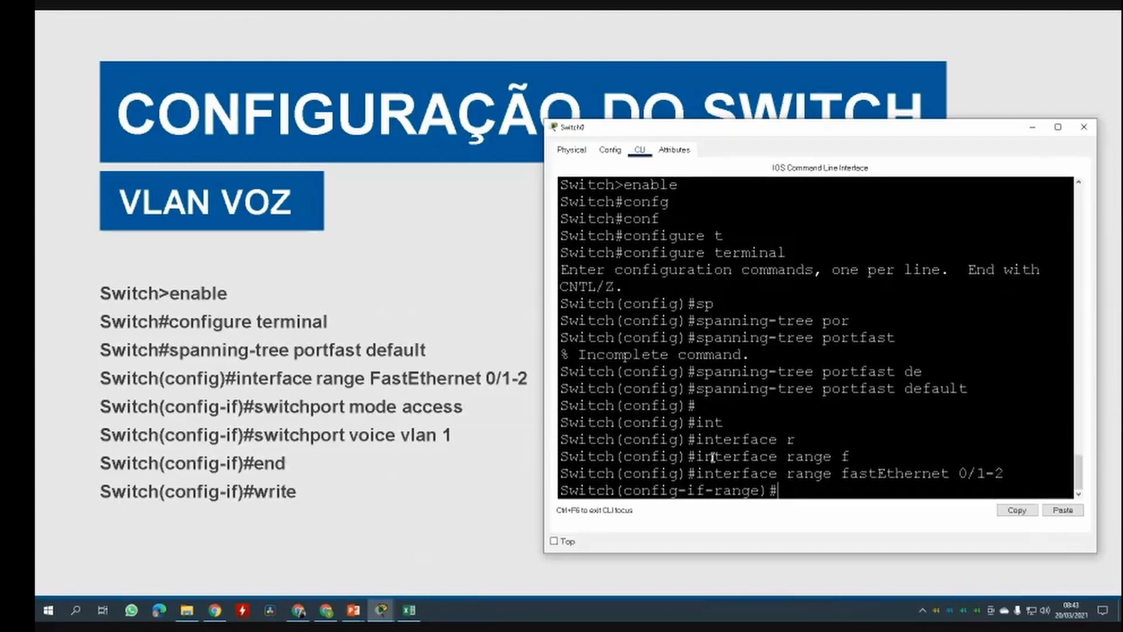
- Set the selected switch port range to access mode with the command switchport mode access
type("swi")
key("Tab")
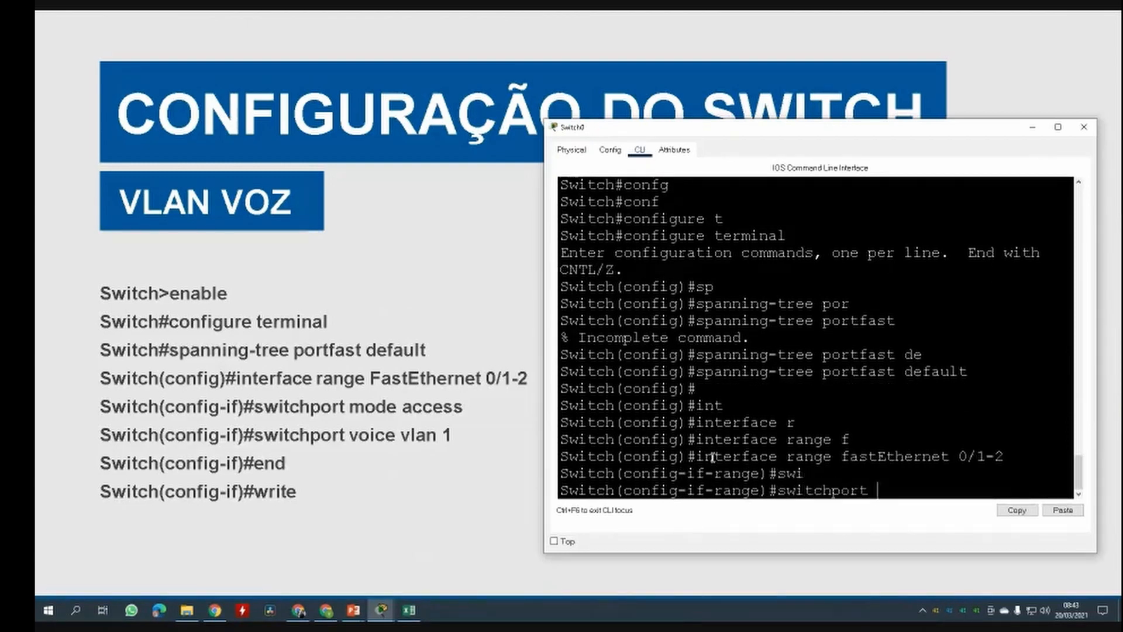
type("mo")
key("Tab")
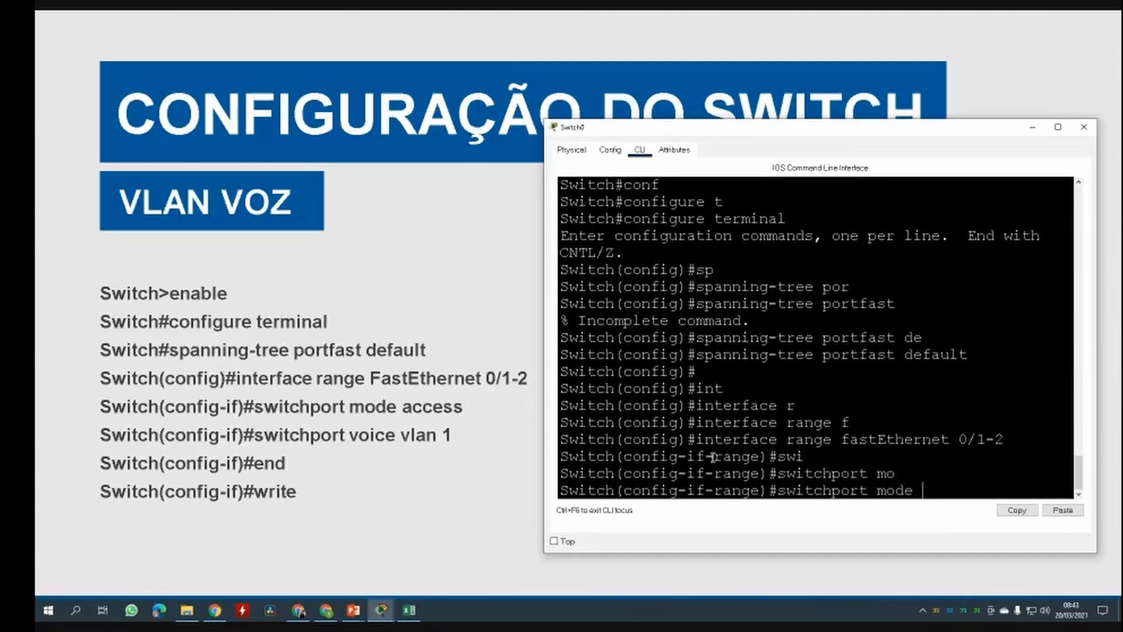
type("ac")
key("Tab")
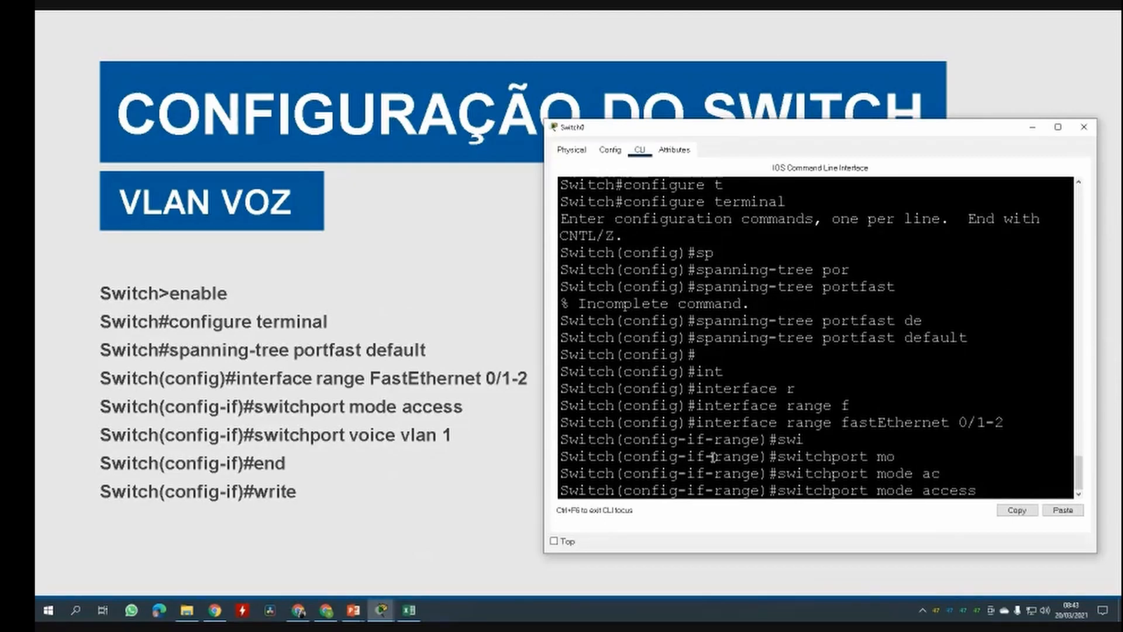
key("Return")
- Assign voice VLAN 1 to the selected switch port range with the command switchport voice vlan 1
type("sw")
key("Tab")
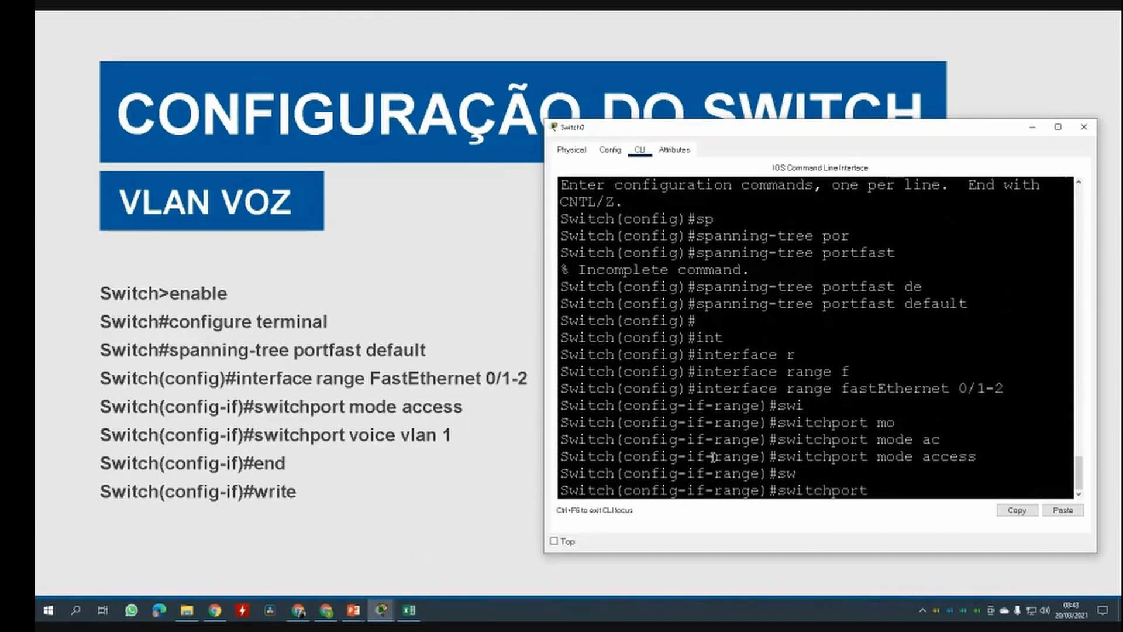
type("vo")
key("Tab")
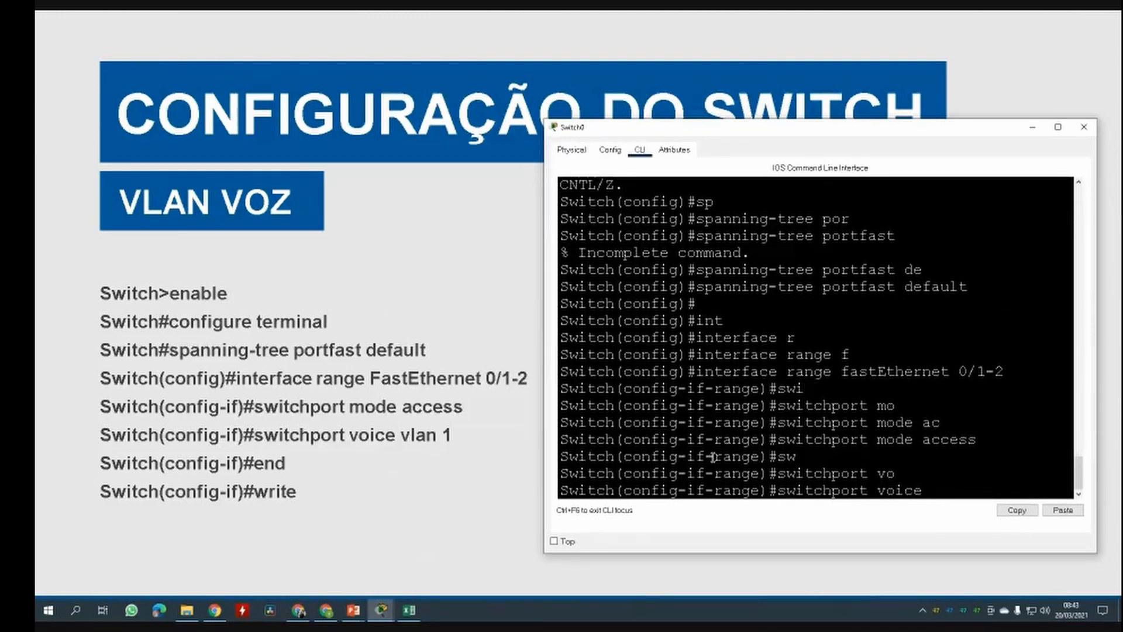
type("vl")
key("Tab")
type("1")
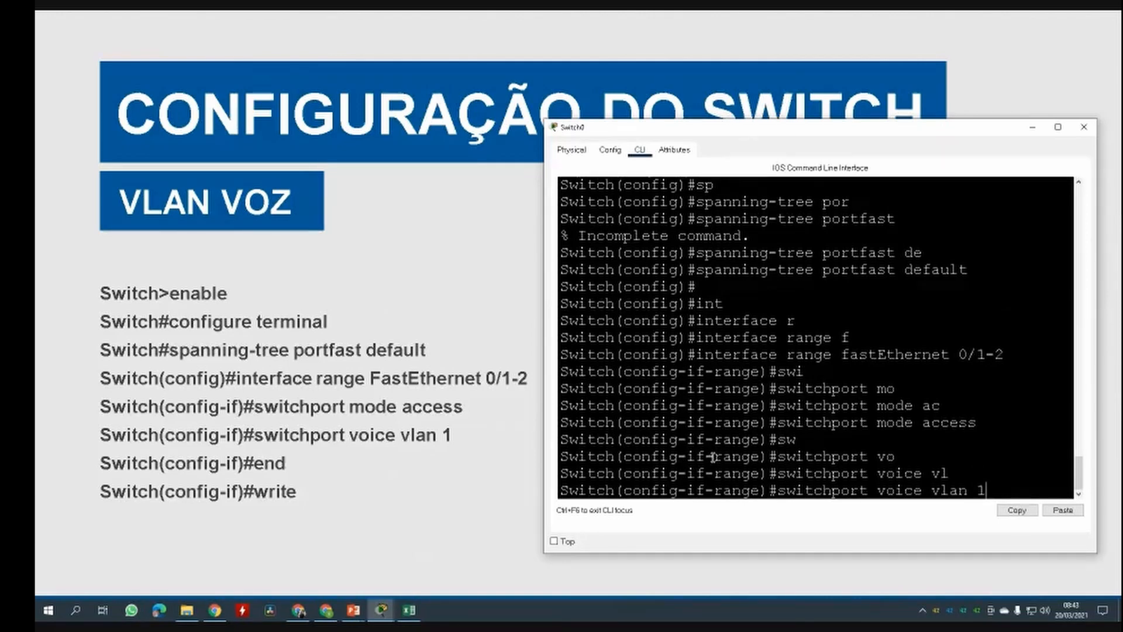
key("Return")
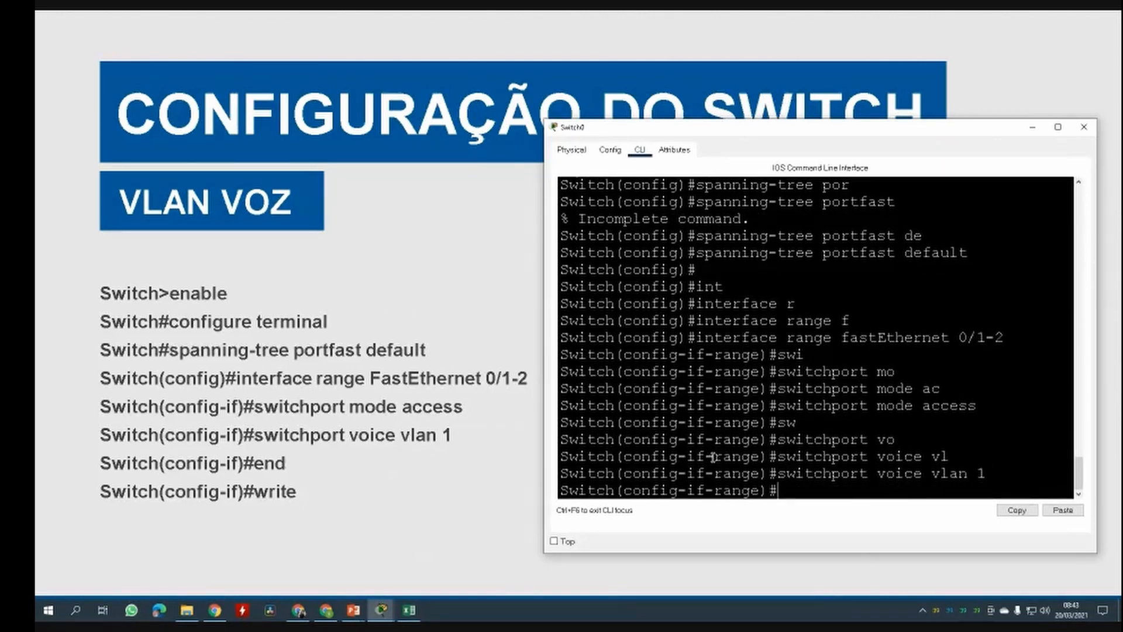
- Leave the switch's configuration mode with end and save the configuration with the write command
type("end")
key("Return")
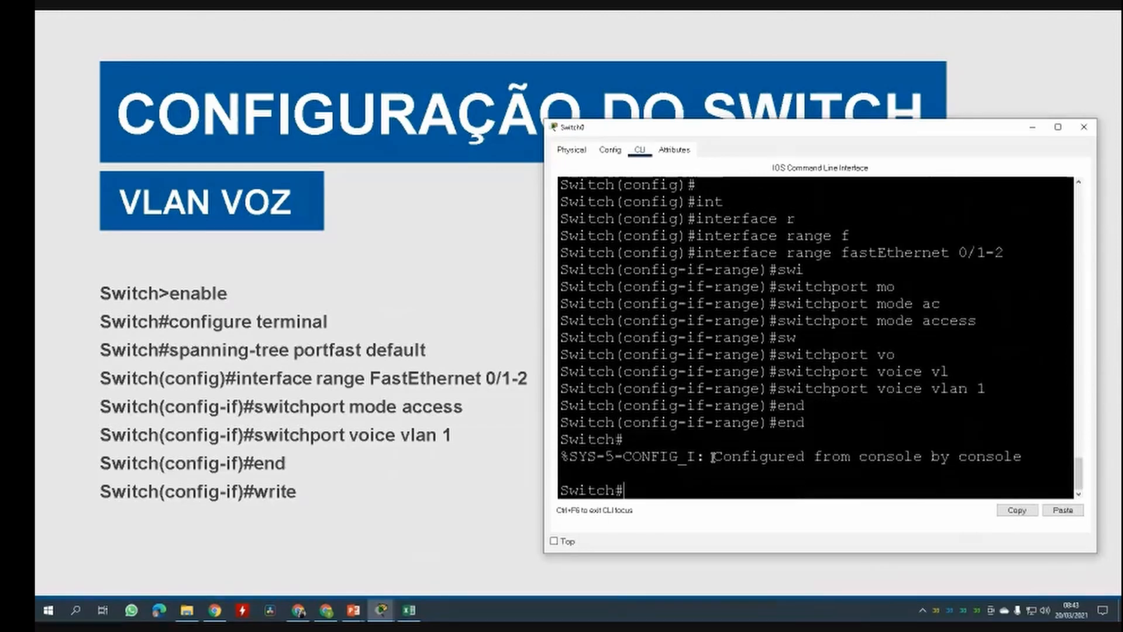
type("writ")
key("Tab")
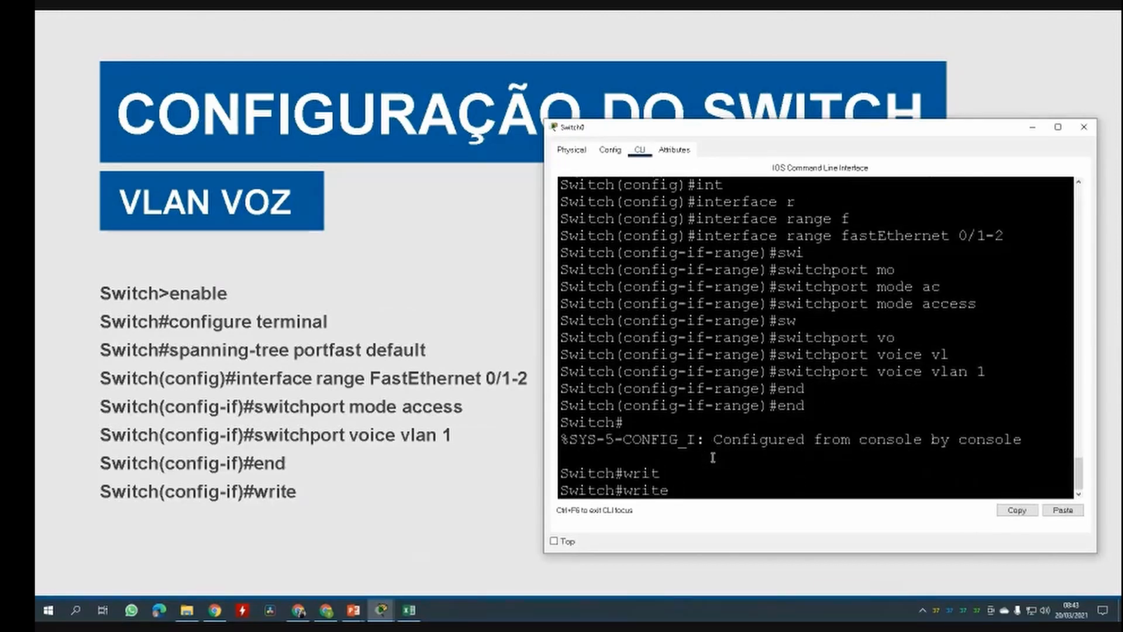
key("Return")
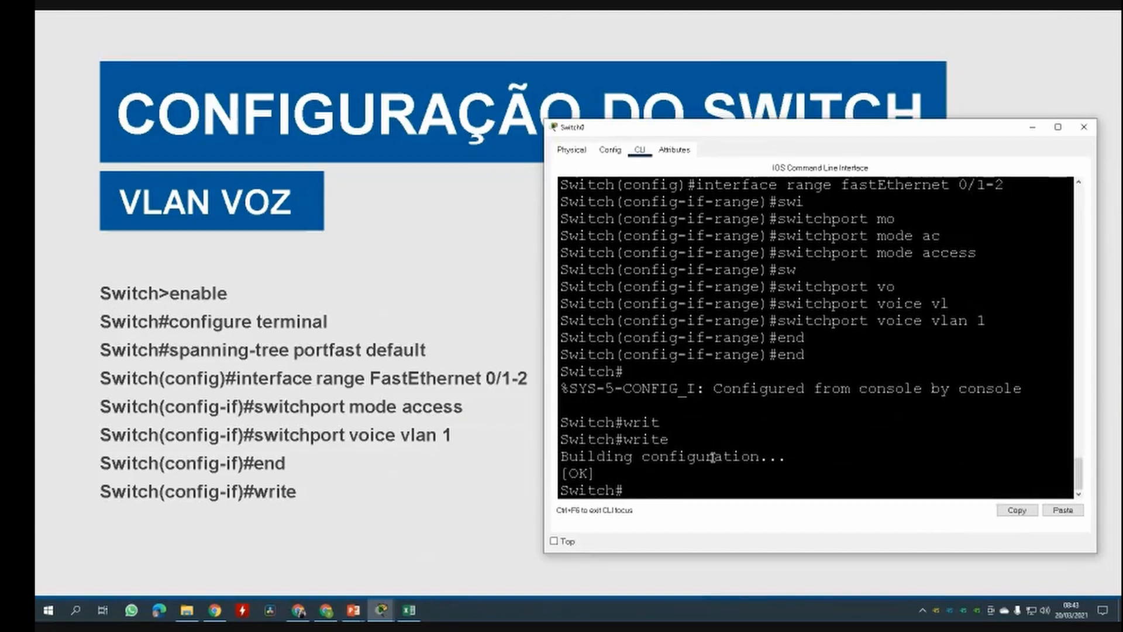
key("Return")
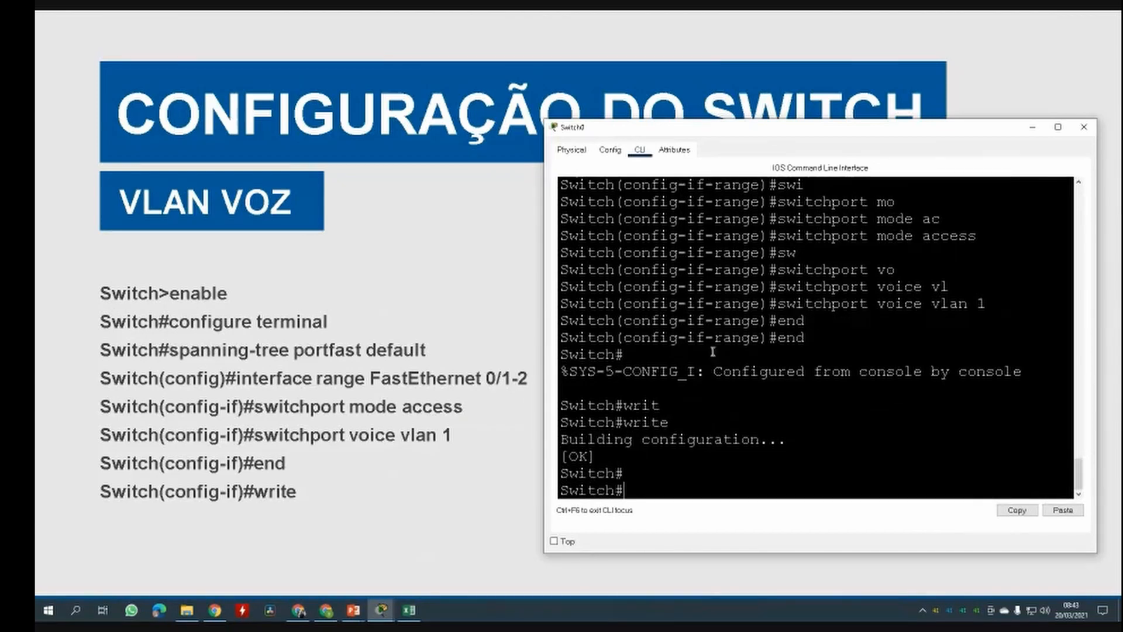
- Close the switch's window and advance the presentation to the slide explaining the router's interface configuration
left_click(1085, 132)
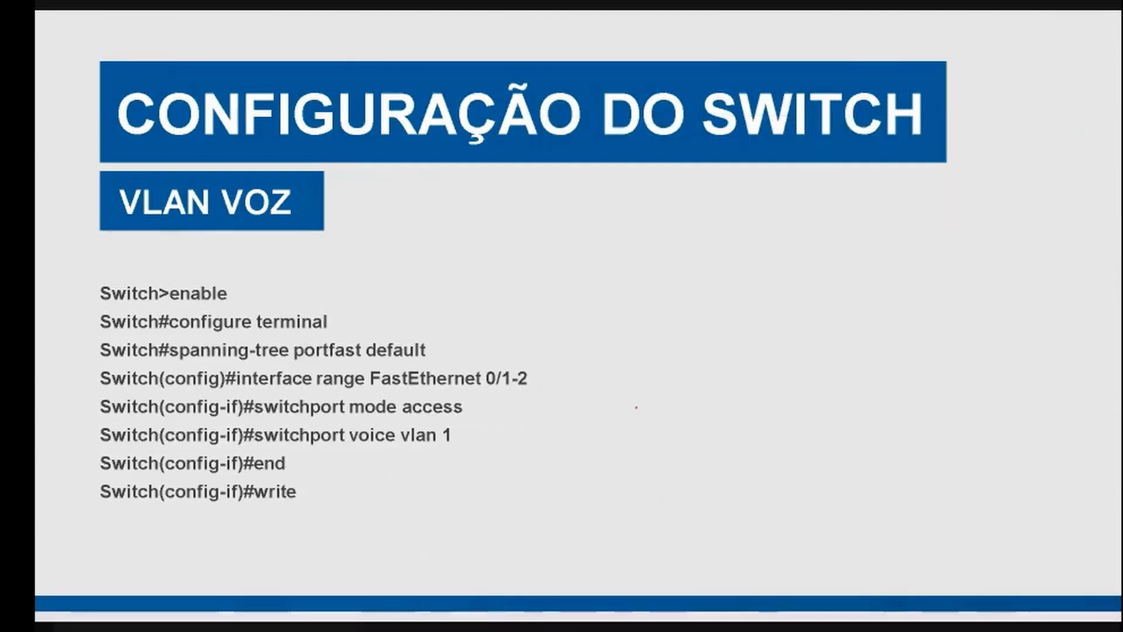
key("Right")
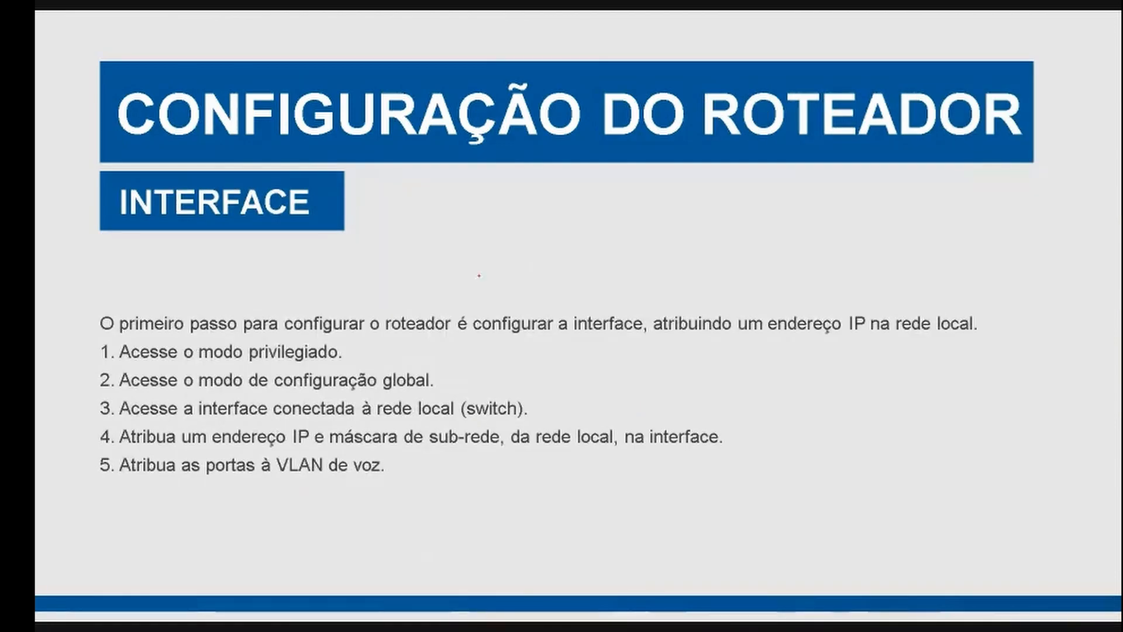
key("Left")
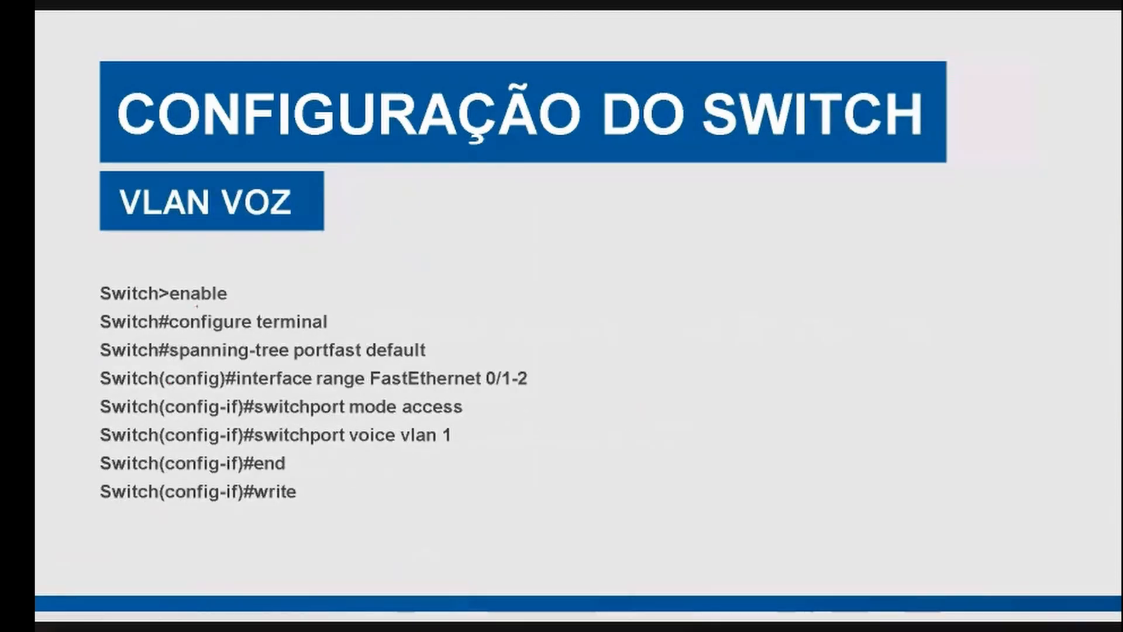
key("Right")
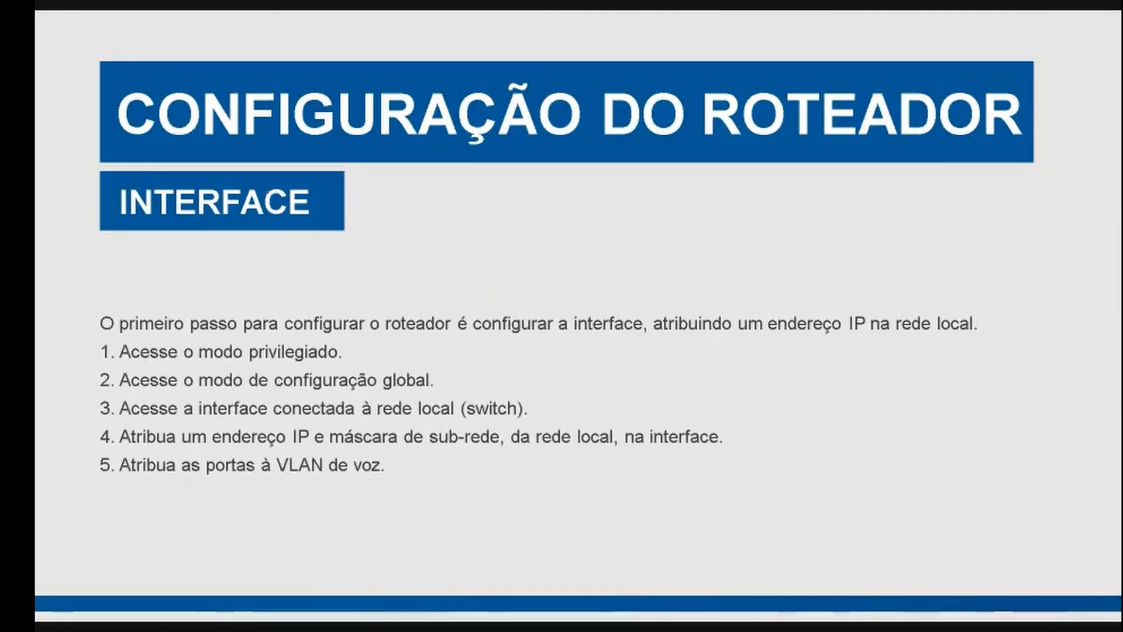
- Switch to Packet Tracer, open the 2811 router's command line and widen its window beside the slide listing the interface commands
key("alt+Tab")
left_click(246, 292)
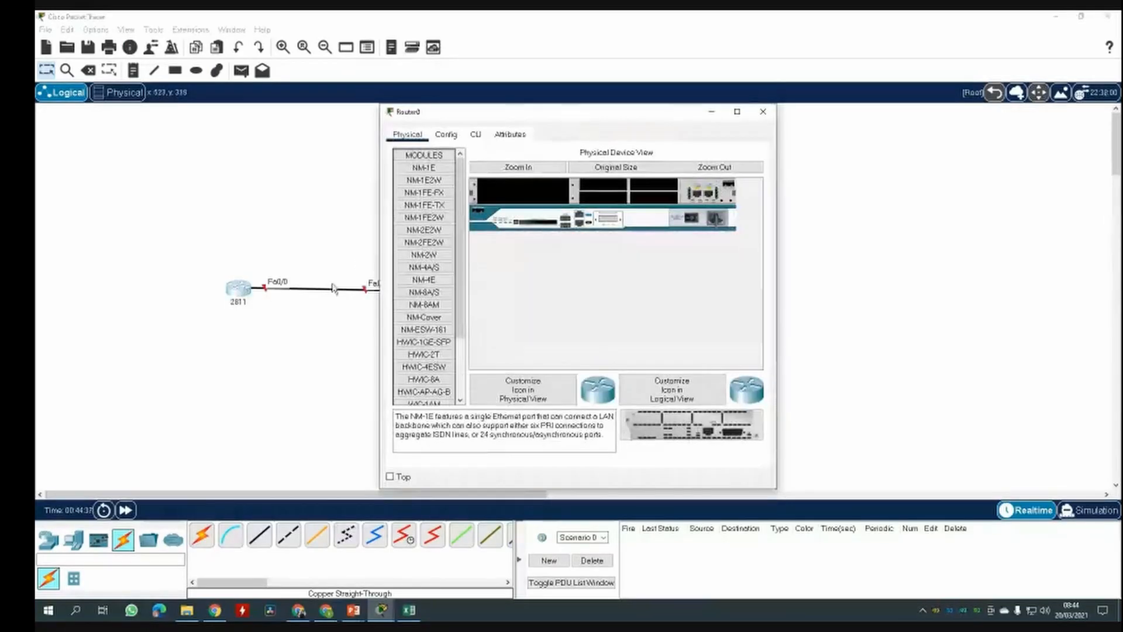
left_click(476, 135)
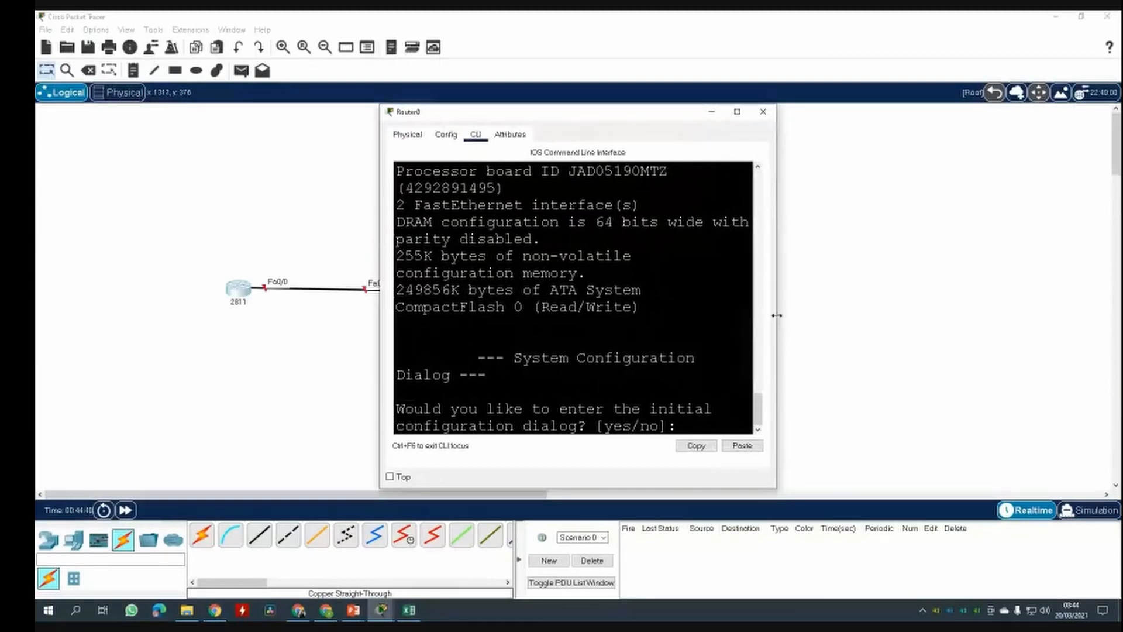
left_click_drag(776, 315, 975, 312)
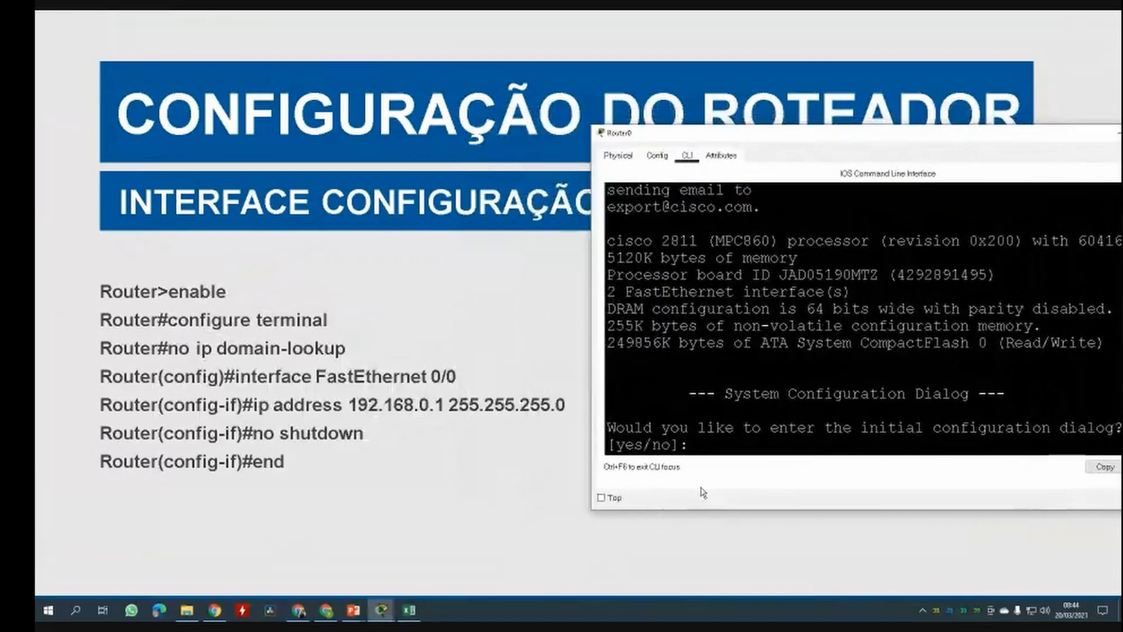
- Answer no to the router's initial configuration dialog and start its console session
left_click(714, 447)
key("Return")
key("Return")
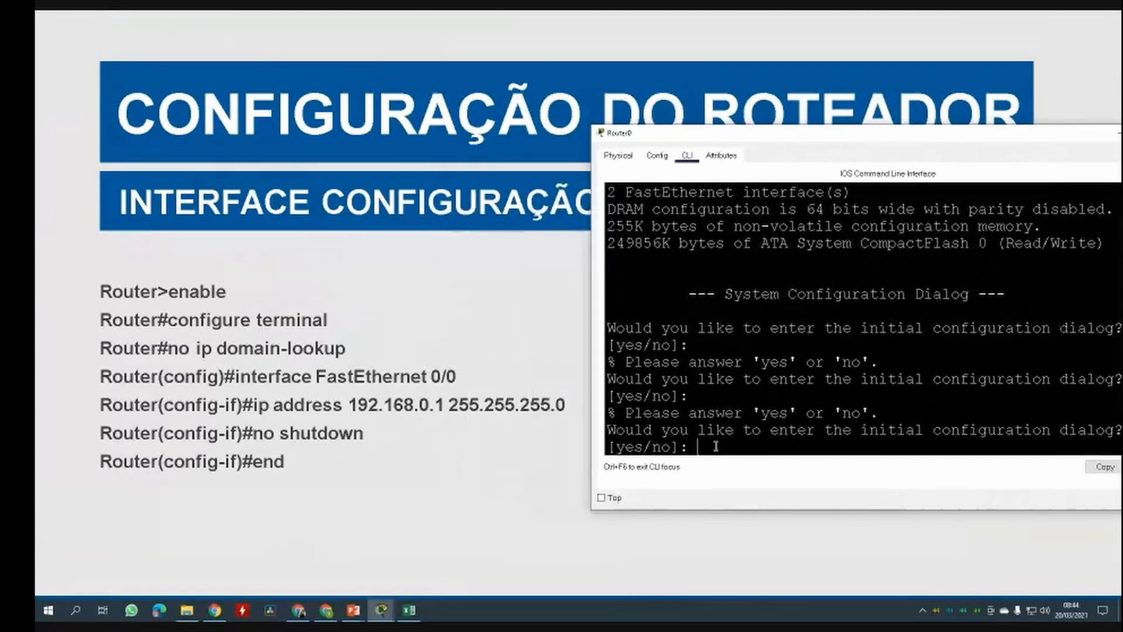
type("no")
key("Return")
key("Return")
key("Return")
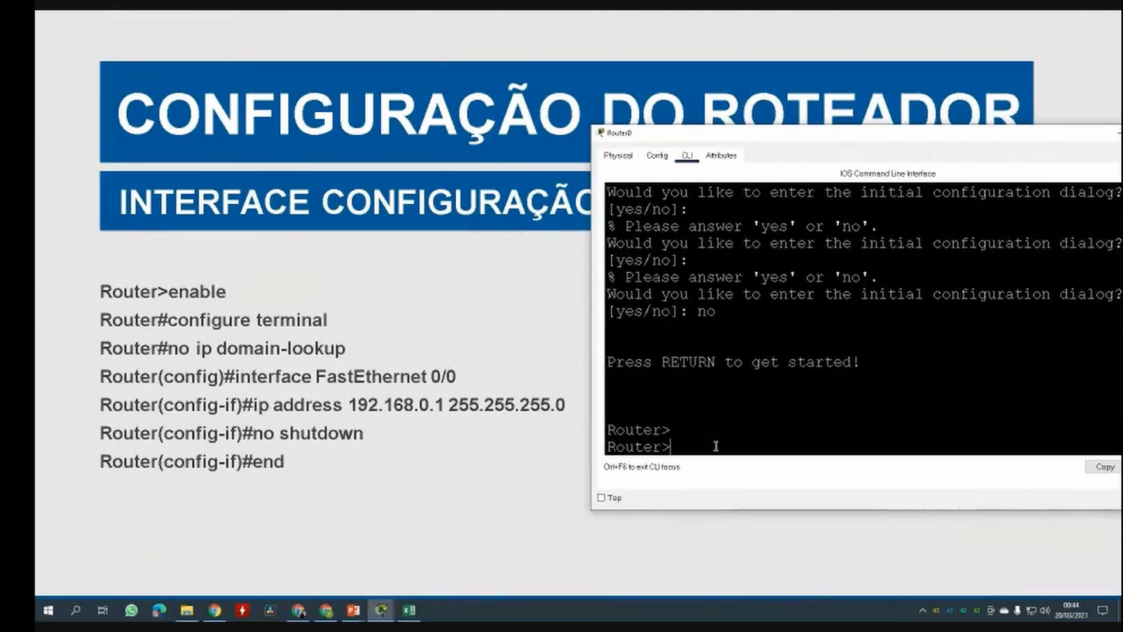
- Enter the router's privileged mode with enable and its global configuration mode with configure terminal
type("en")
key("Tab")
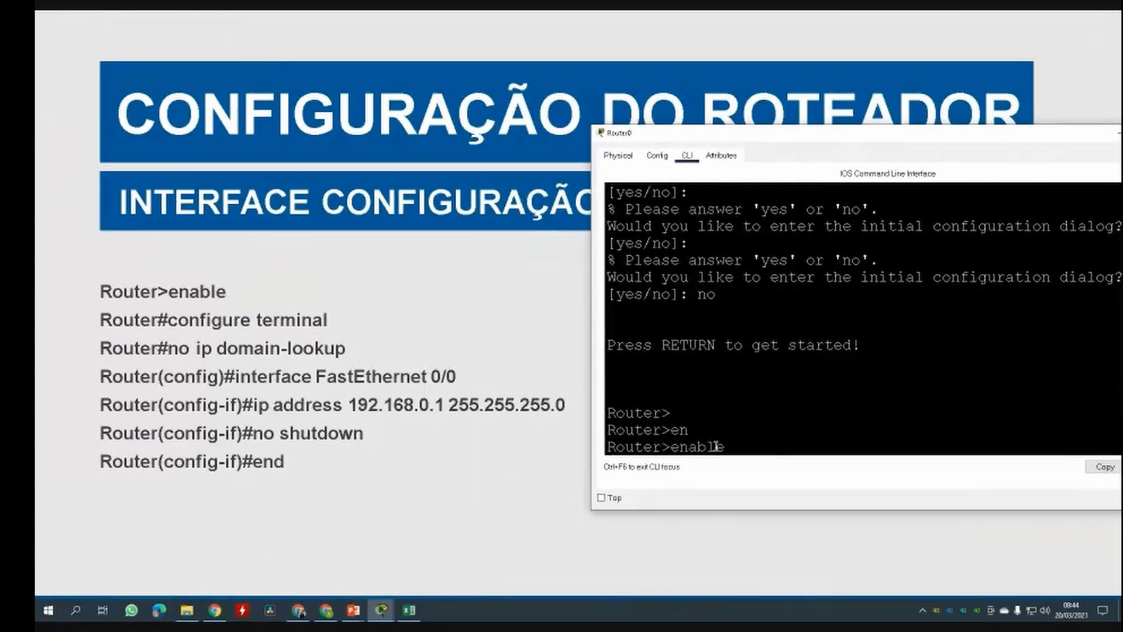
key("Return")
type("conf")
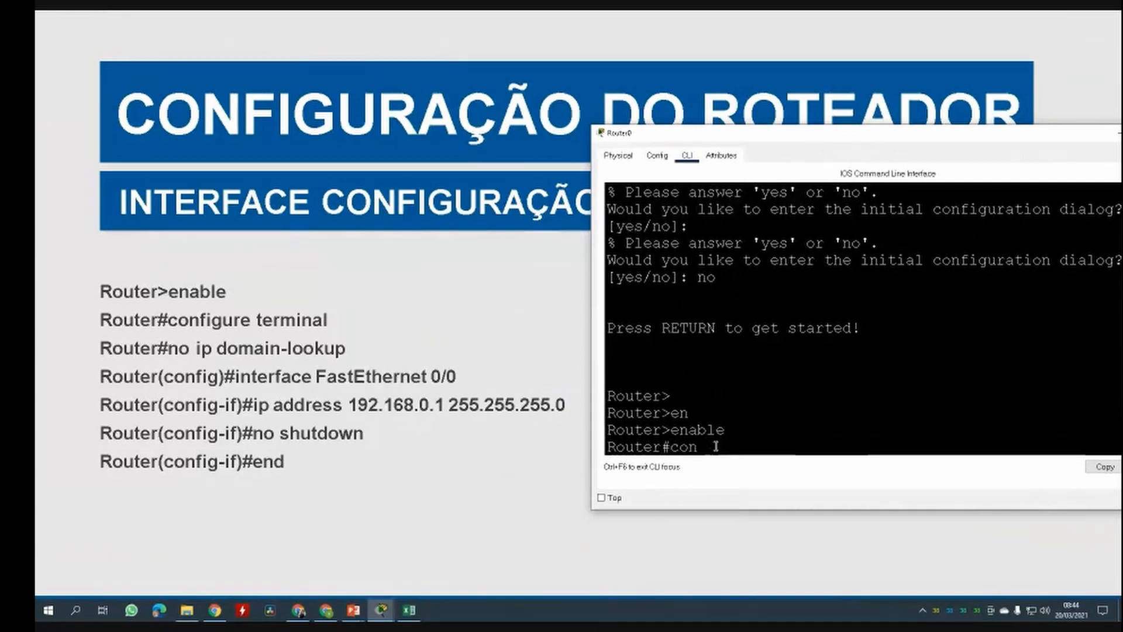
key("Tab")
type("t")
key("Tab")
key("Return")
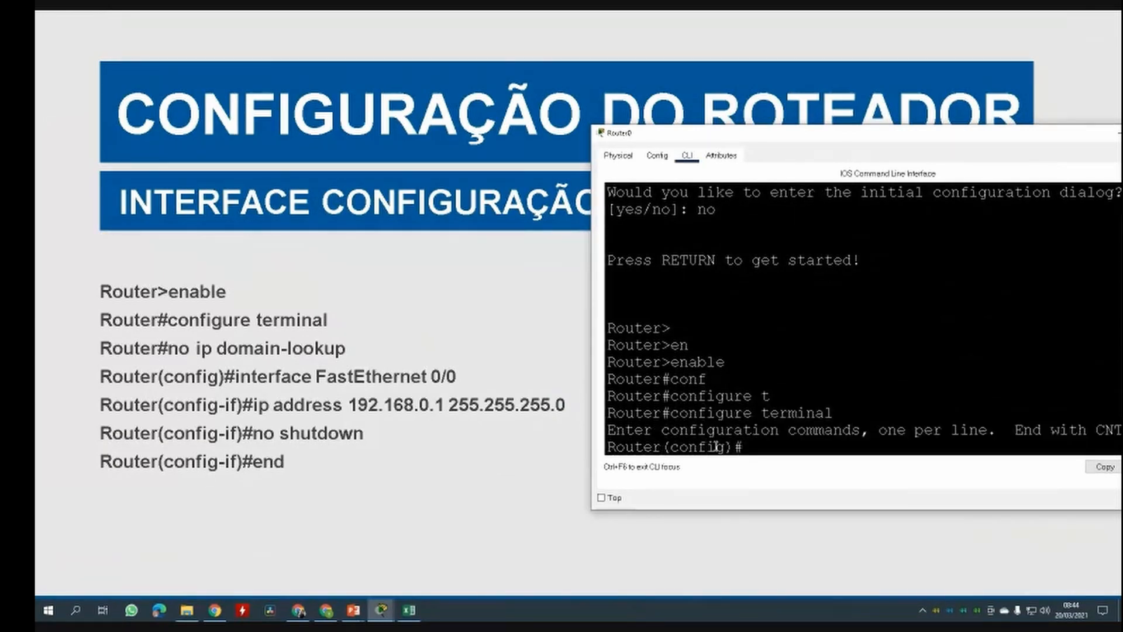
- Disable DNS name lookup on the router with the command no ip domain-lookup
type("no ip")
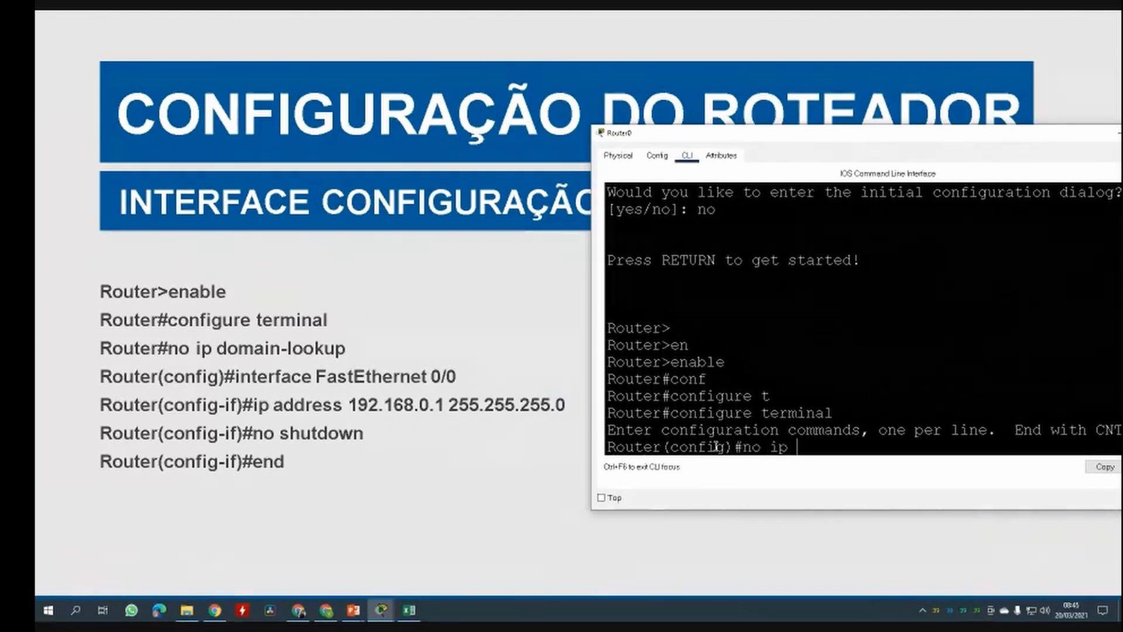
type(" d")
key("Tab")
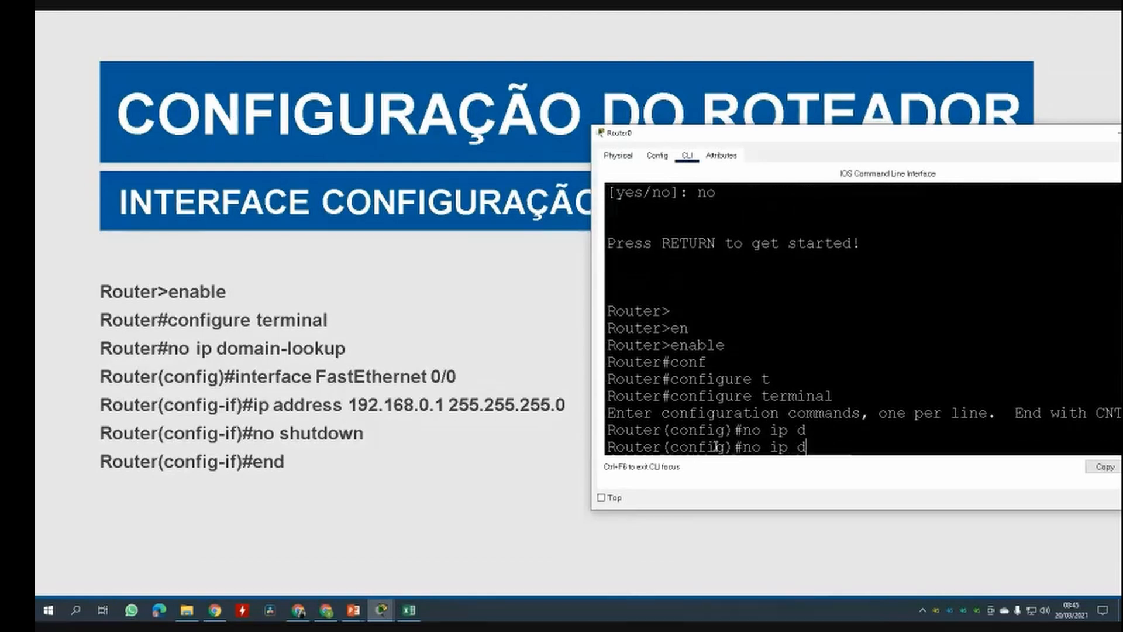
type("o")
key("Tab")
type("mai")
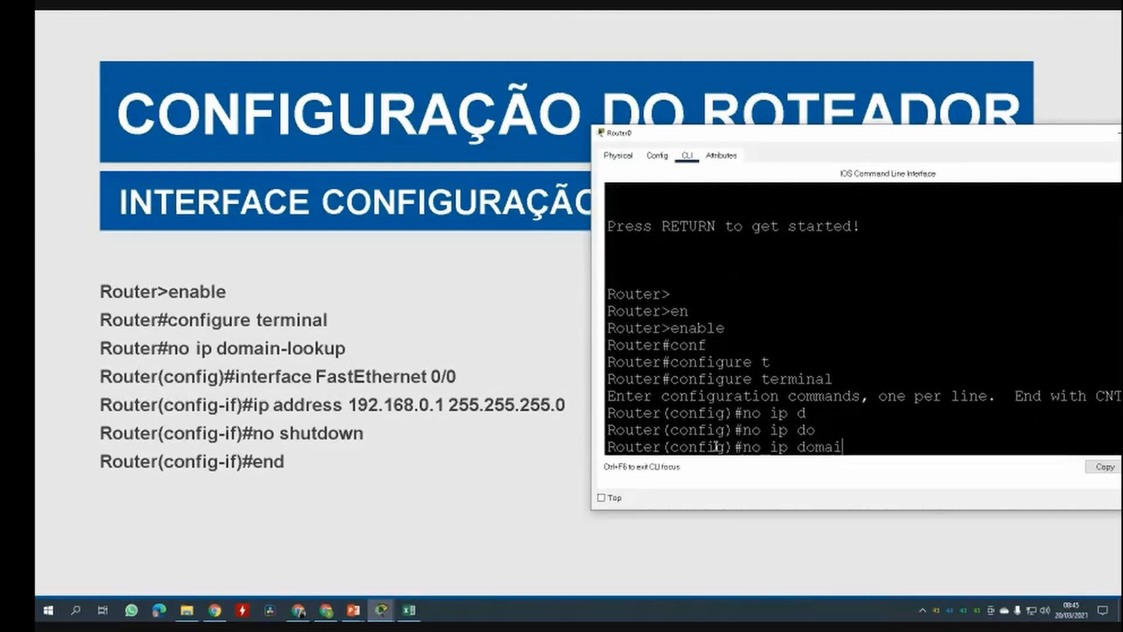
type("n-looku")
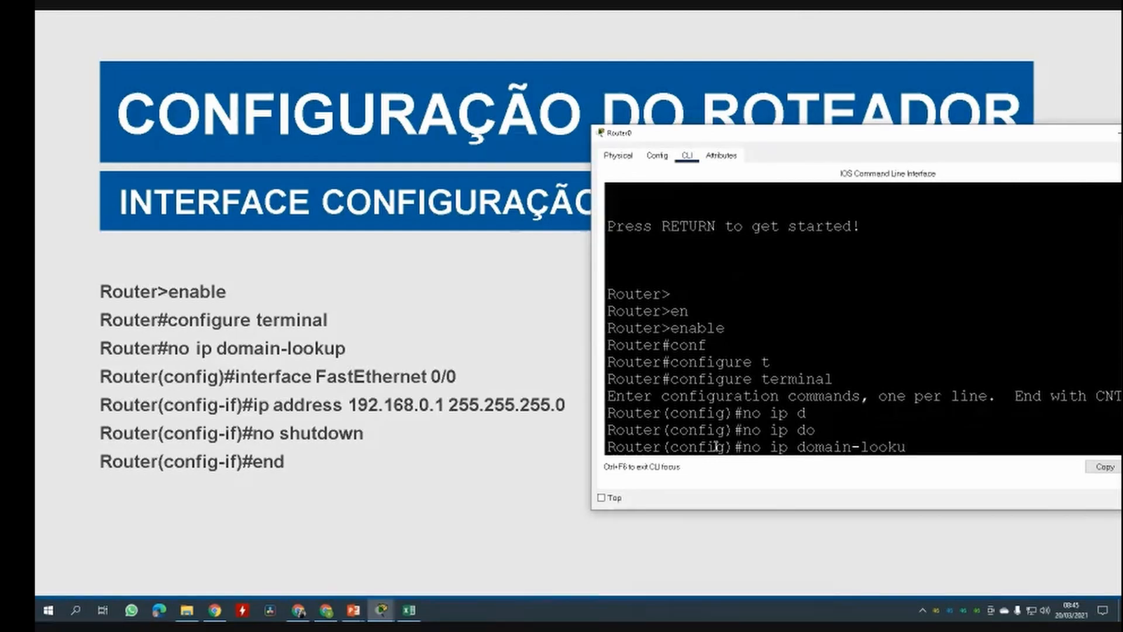
key("Tab")
key("Return")
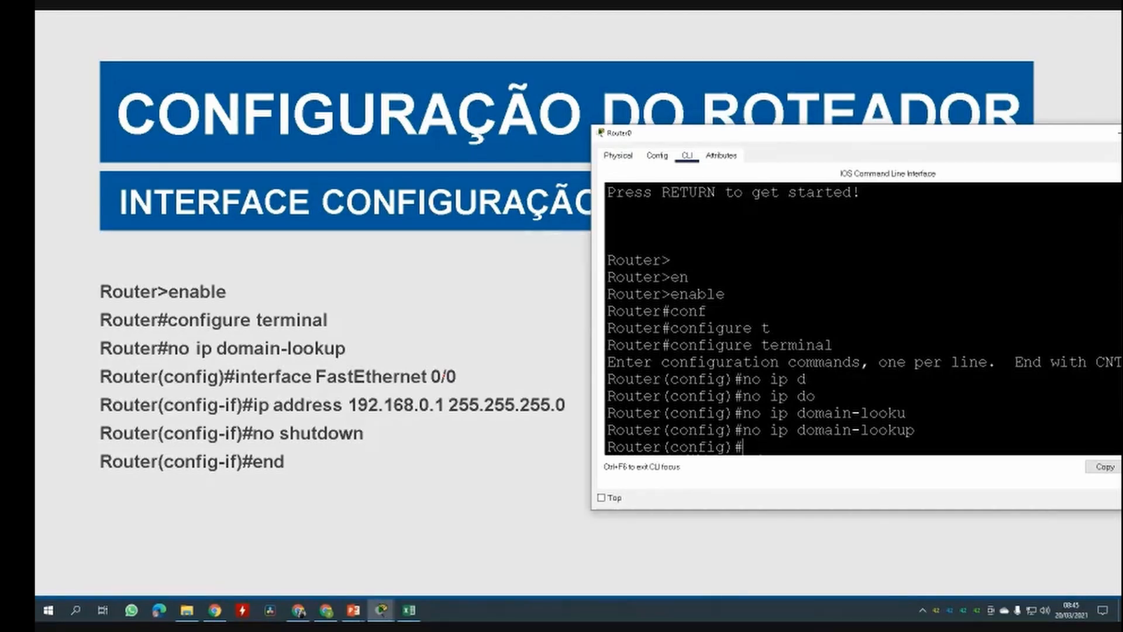
- Enter the configuration mode of the router's FastEthernet 0/0 interface with the interface command
type("int")
key("Tab")
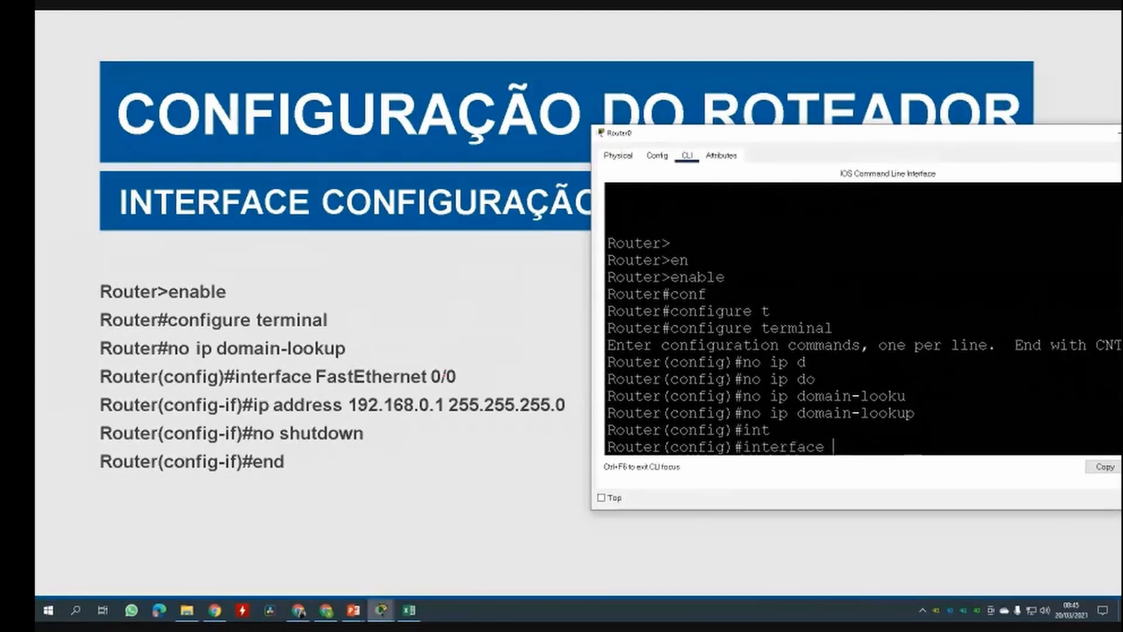
type("fa")
key("Tab")
type("0/0")
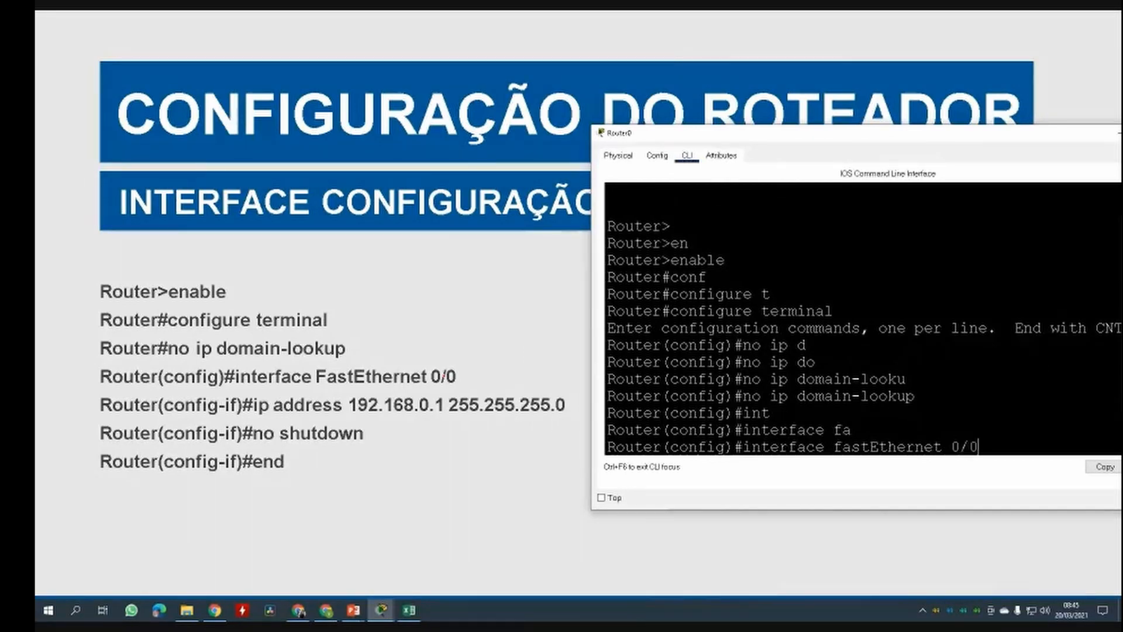
key("Return")
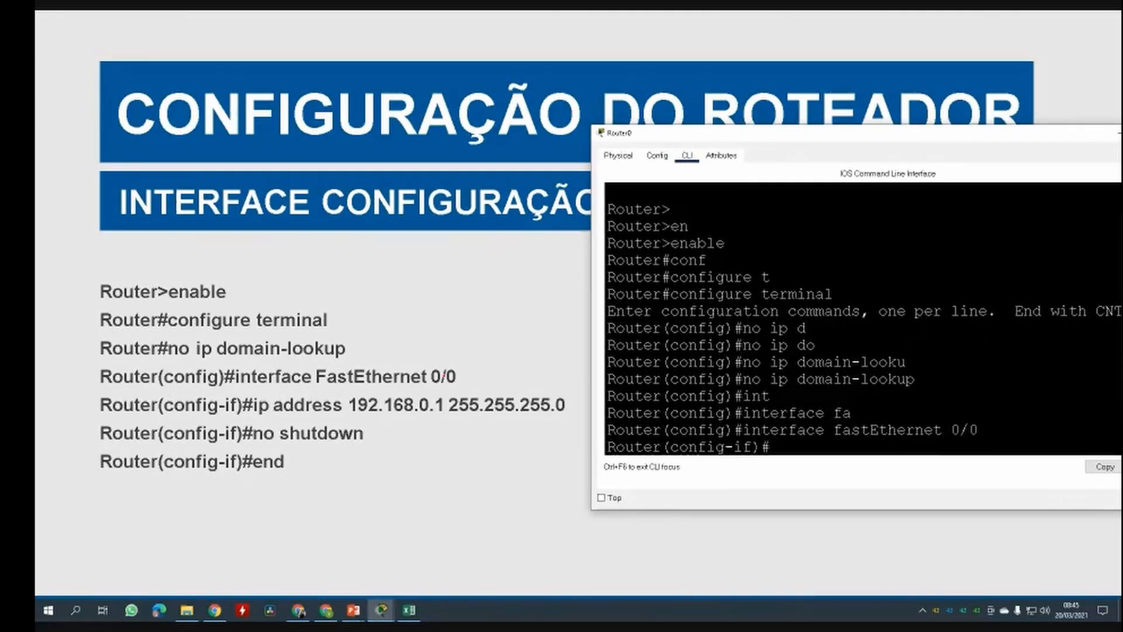
- Assign the FastEthernet 0/0 interface the IP address 192.168.0.1 with subnet mask 255.255.255.0
type("ip aad")
key("Tab")
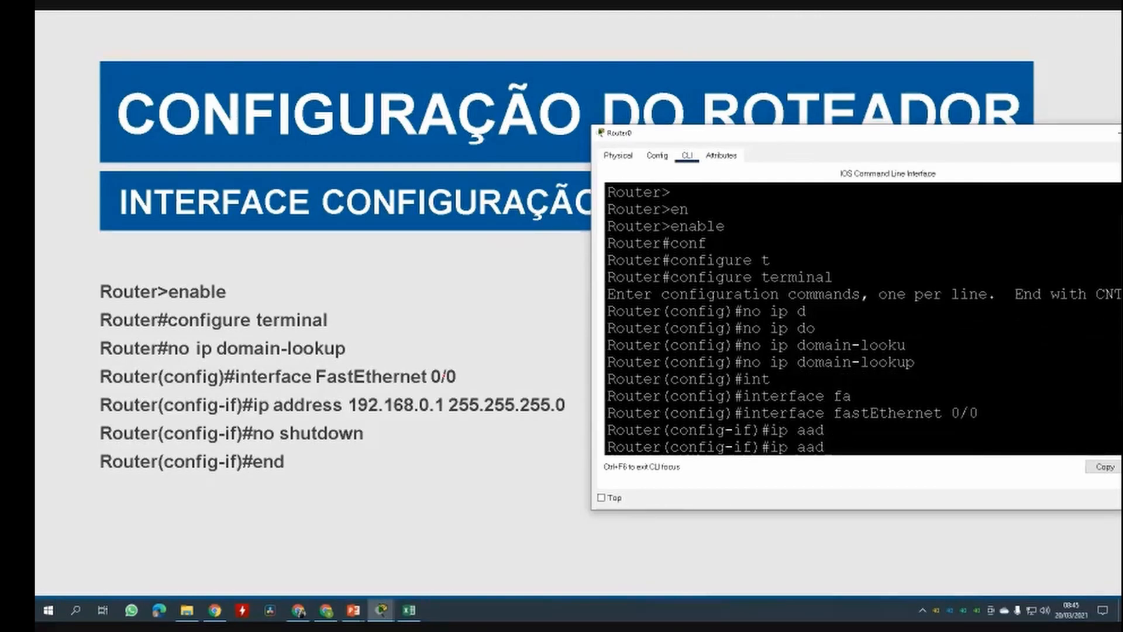
key("BackSpace")
key("BackSpace")
type("d")
key("Tab")
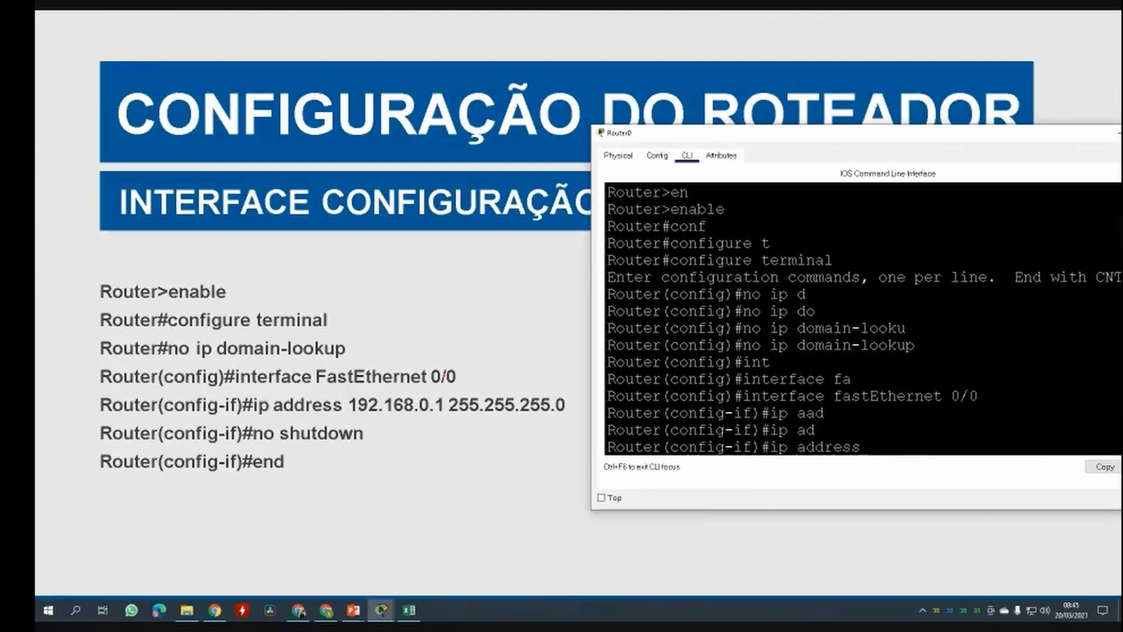
type("192")
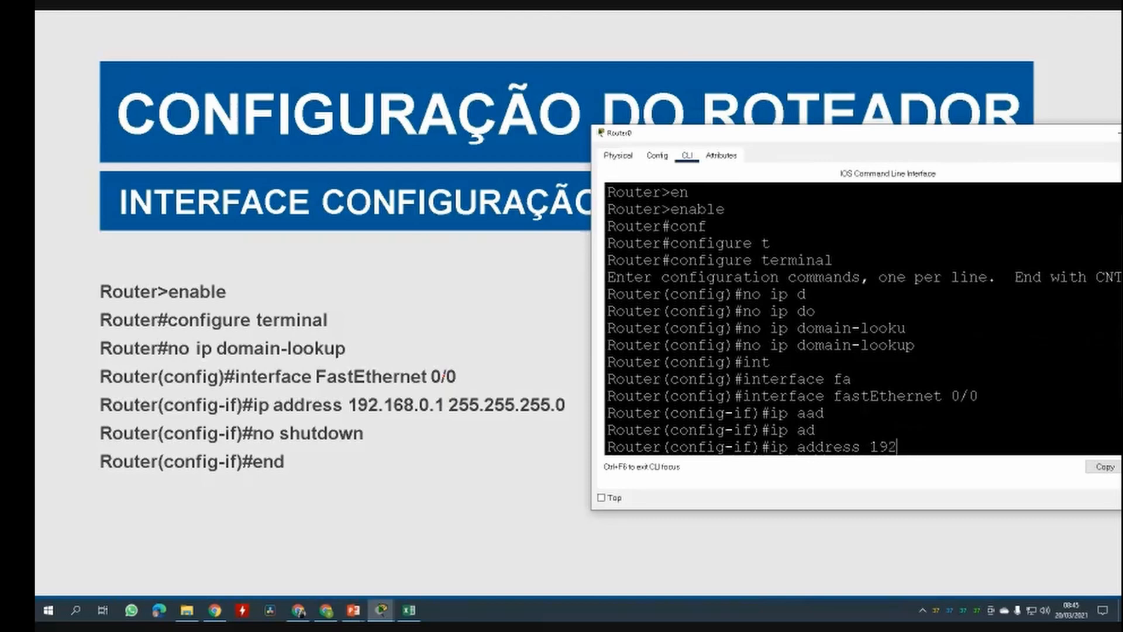
type(".168.0.1")
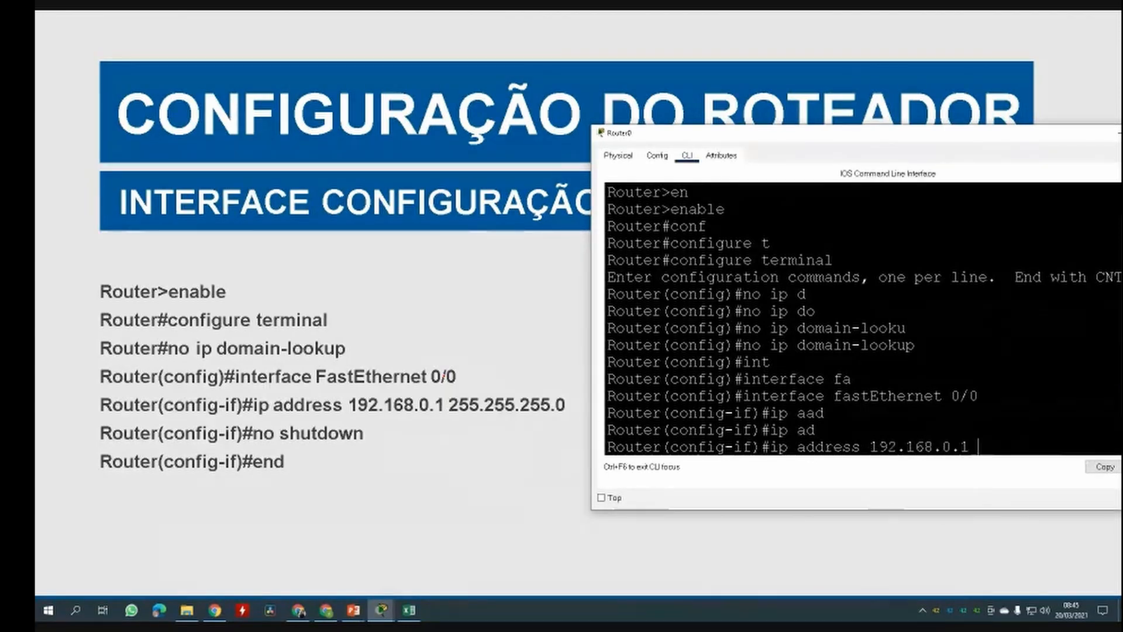
type(" 255.2")
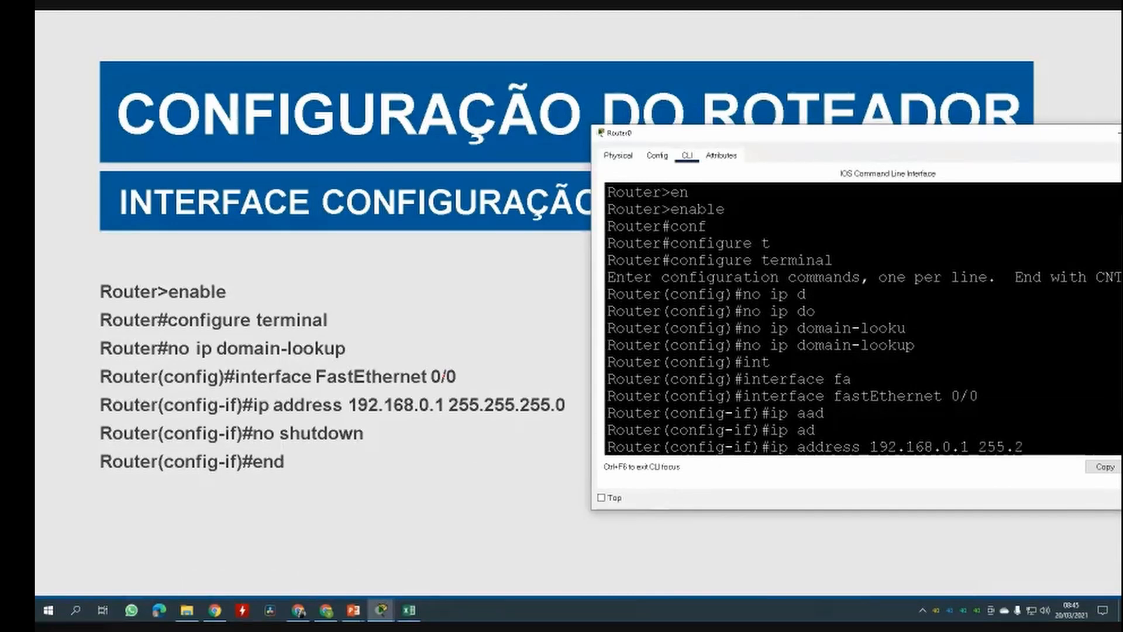
type("55.255.255")
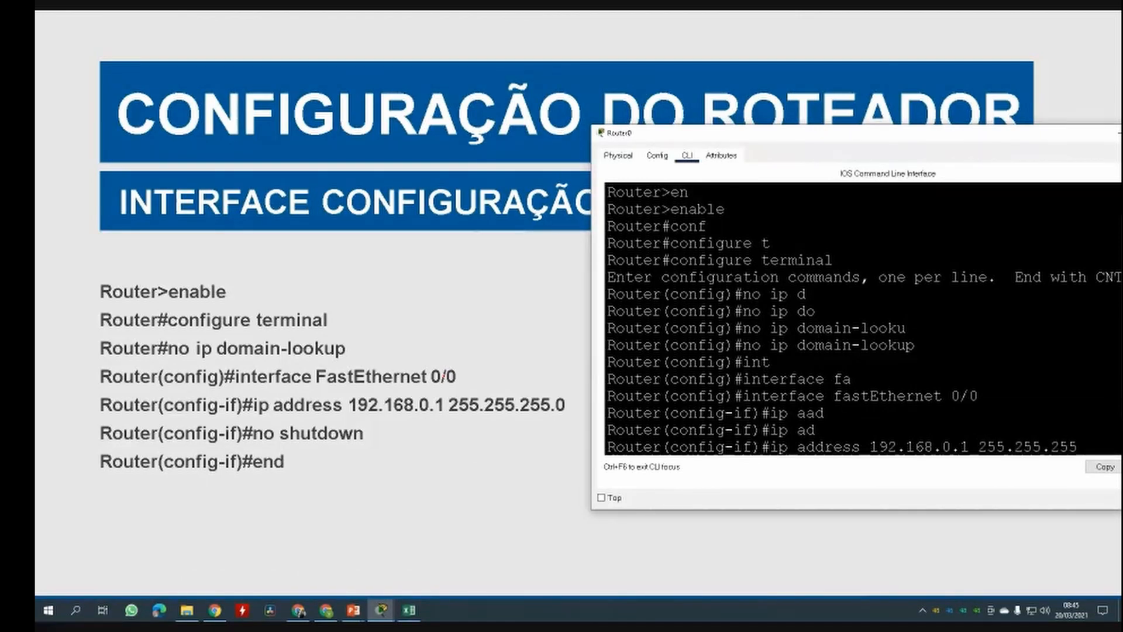
type("0")
key("Return")
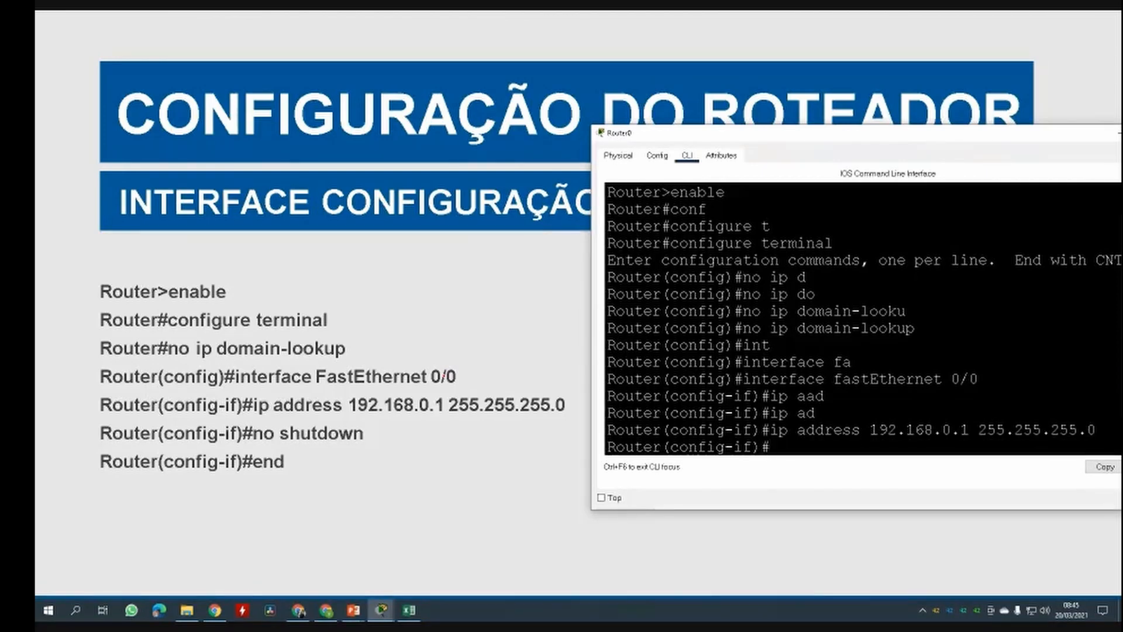
- Activate the router's FastEthernet 0/0 interface with the command no shutdown
type("no sh")
key("Tab")
key("Return")
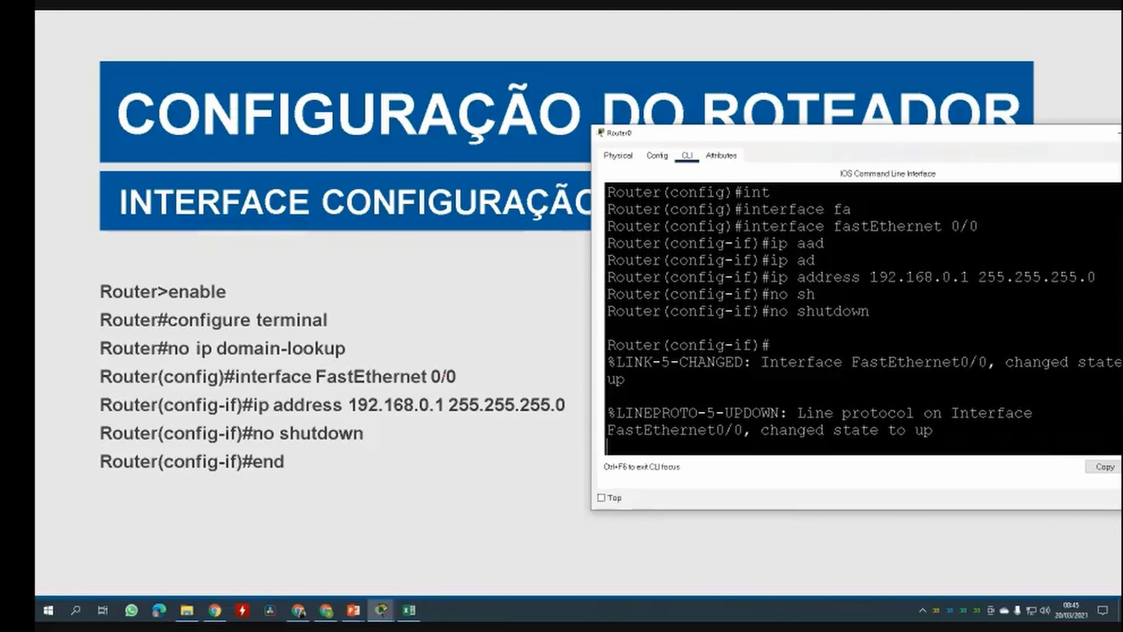
- Return to privileged mode with end and save the router's configuration with wr
key("Return")
type("en")
key("Tab")
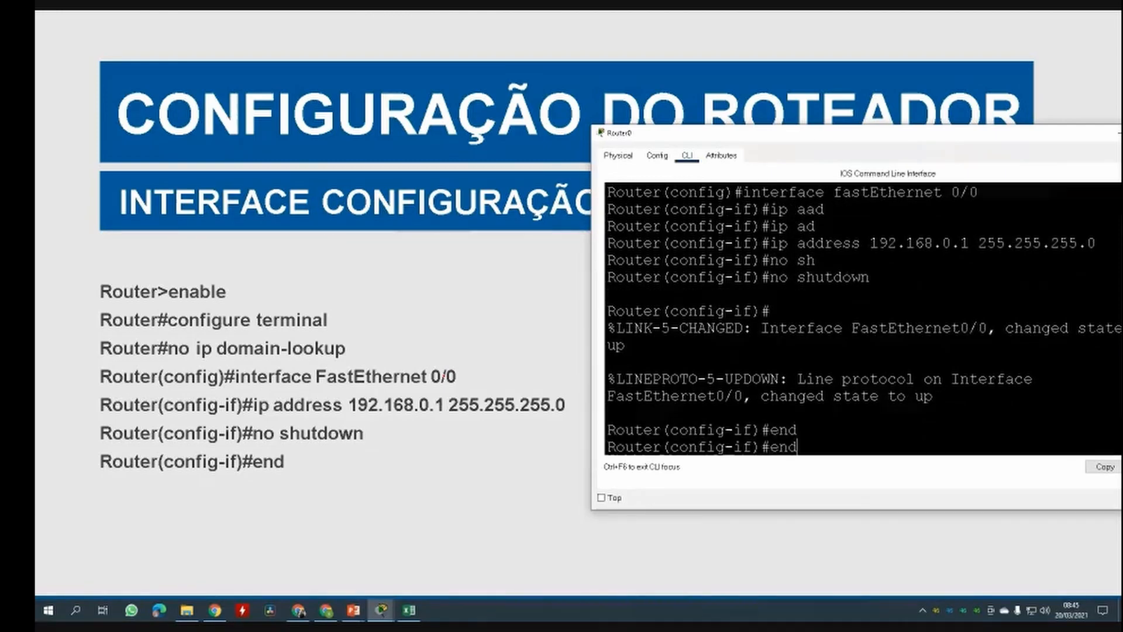
key("Return")
key("Return")
key("Return")
key("Return")
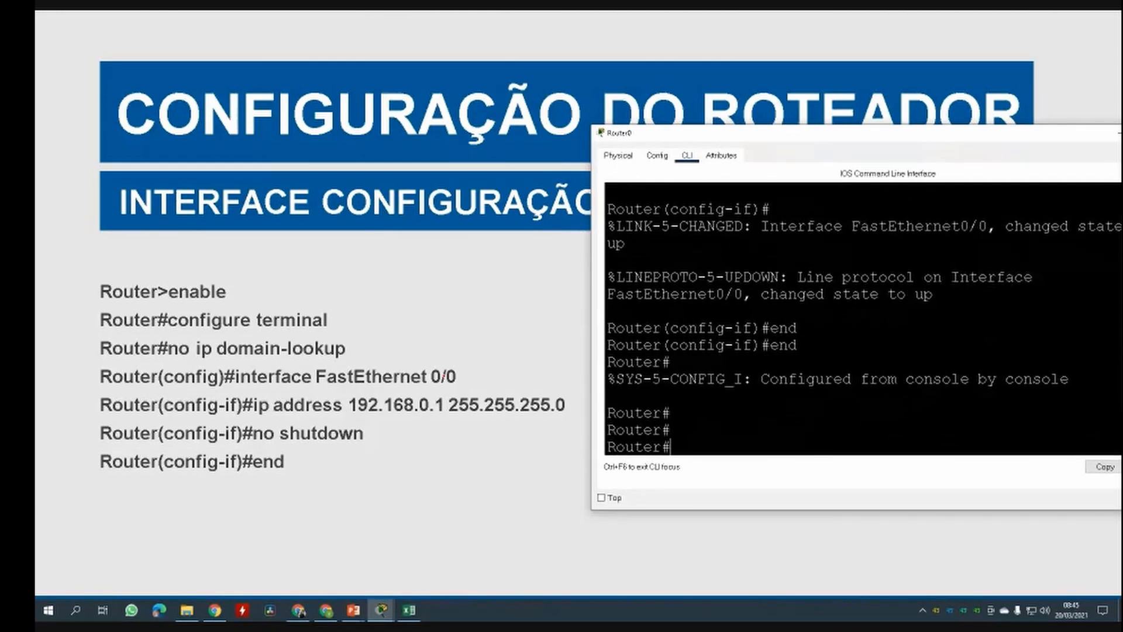
type("wr")
key("Return")
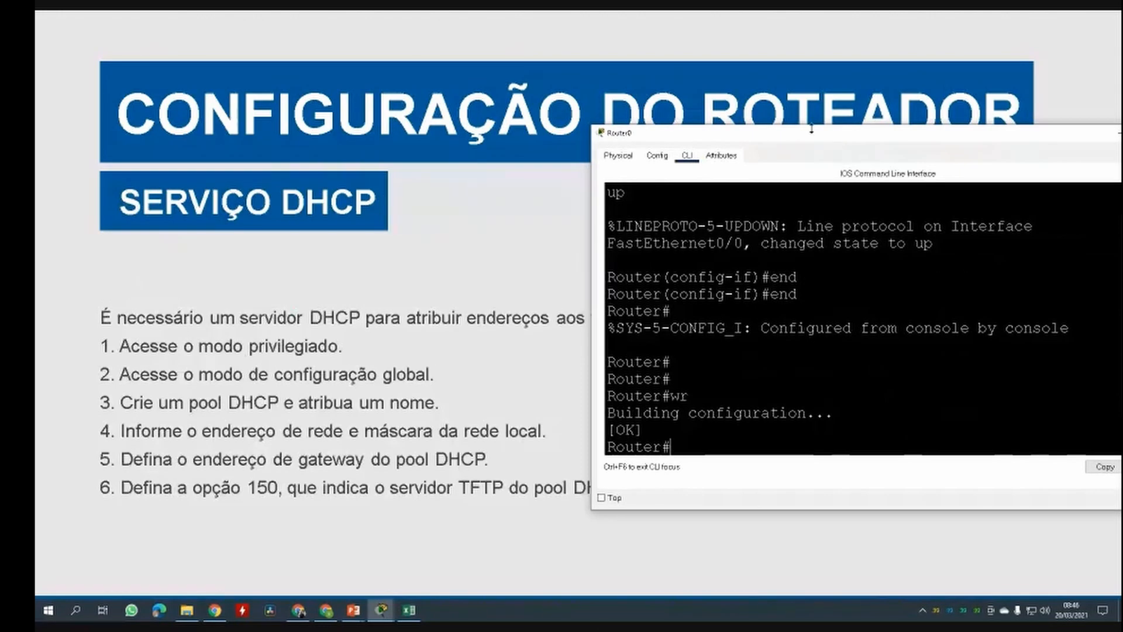
- Move the router's window below the slide title and enter global configuration mode with enable and configure terminal
left_click_drag(812, 136, 1057, 130)
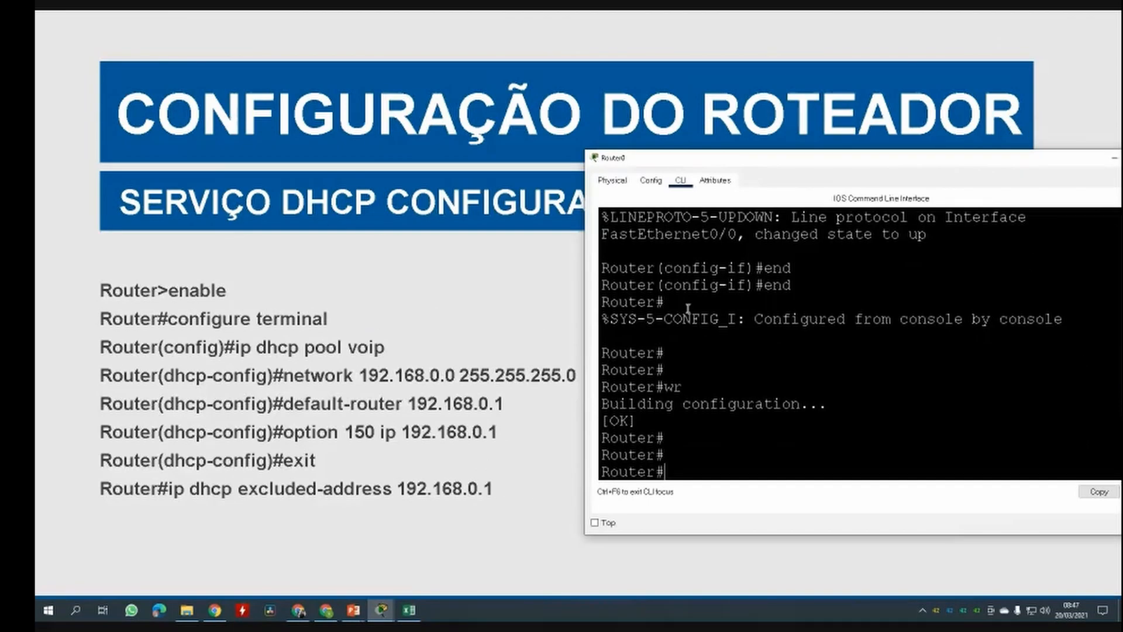
type("en")
key("Tab")
key("Return")
type("conf")
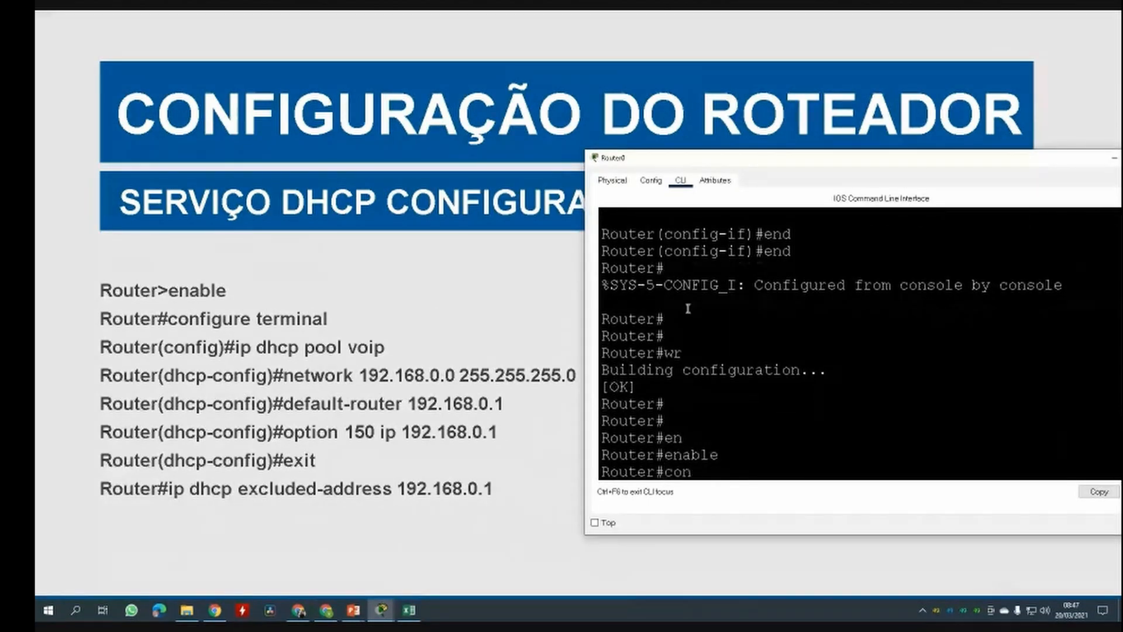
key("Tab")
type("t")
key("Tab")
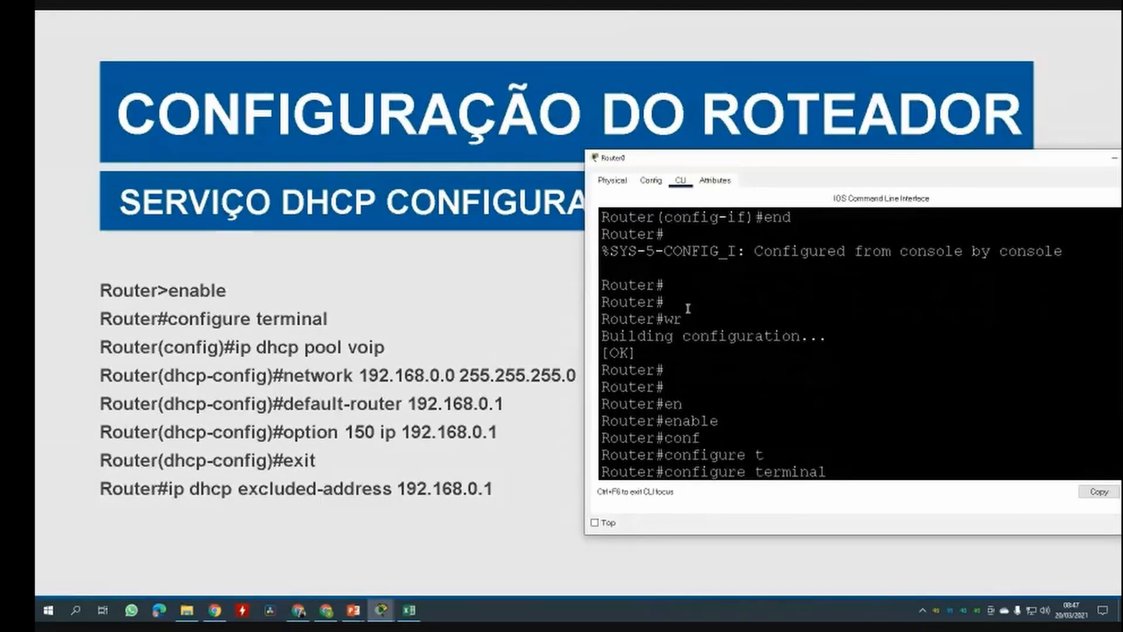
key("Return")
- Create a DHCP pool named voip on the router with the command ip dhcp pool voip
type("i")
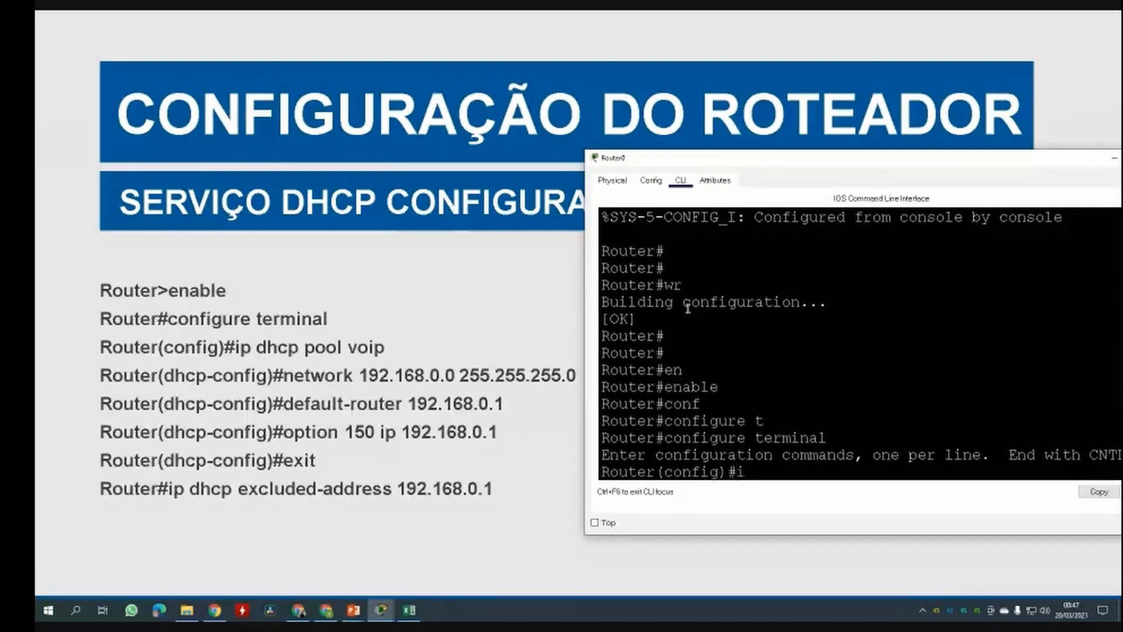
type("p dh")
key("Tab")
type("po")
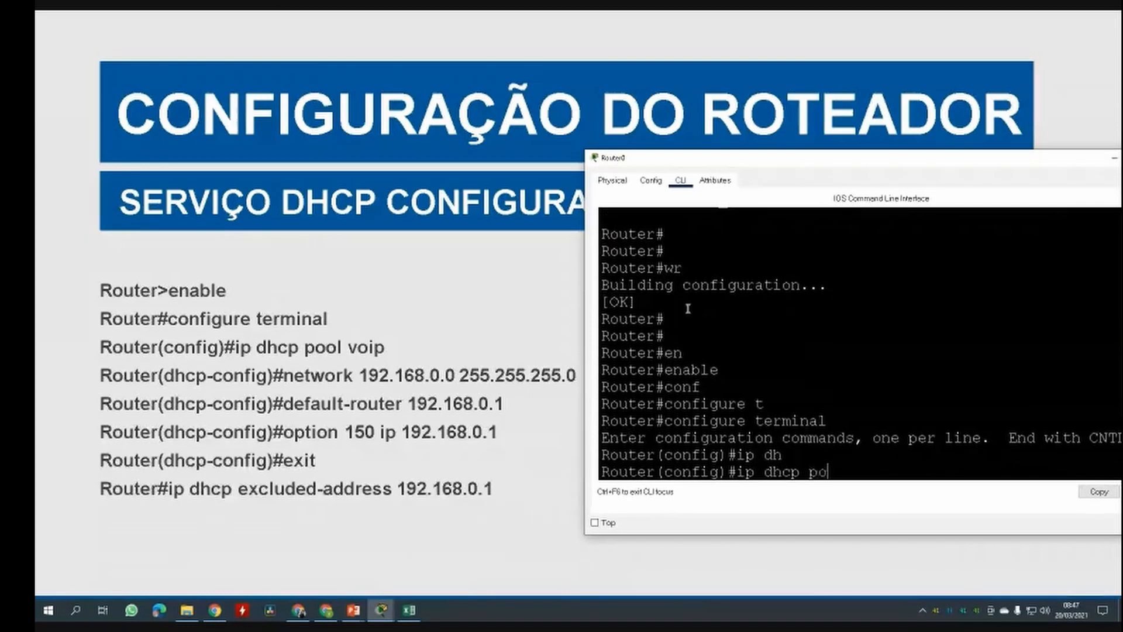
key("Tab")
type("voip")
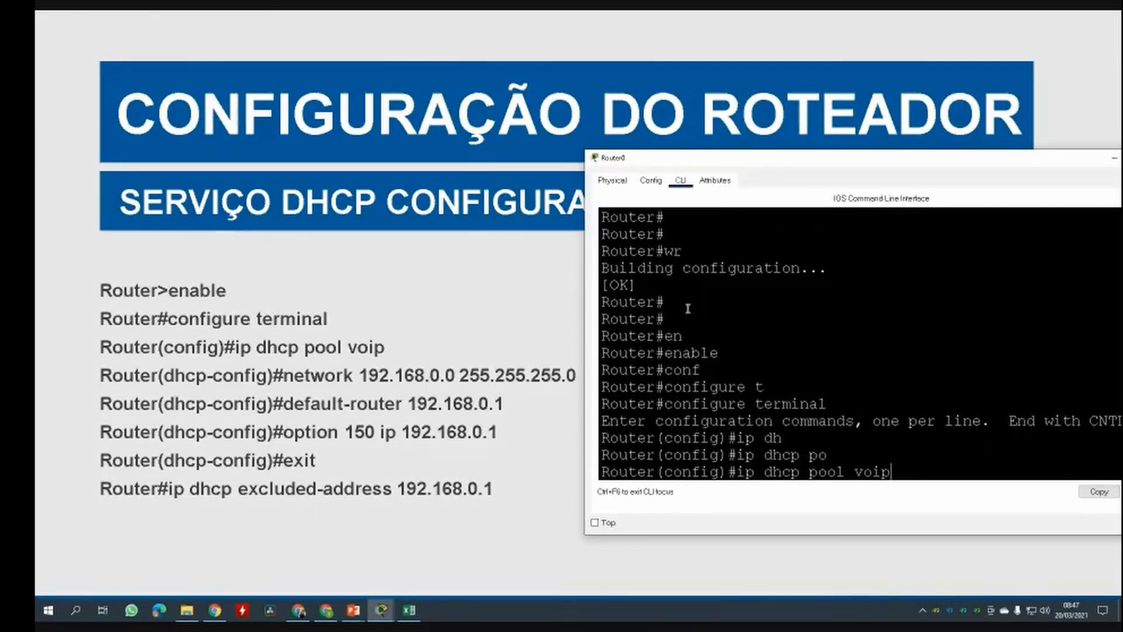
key("Return")
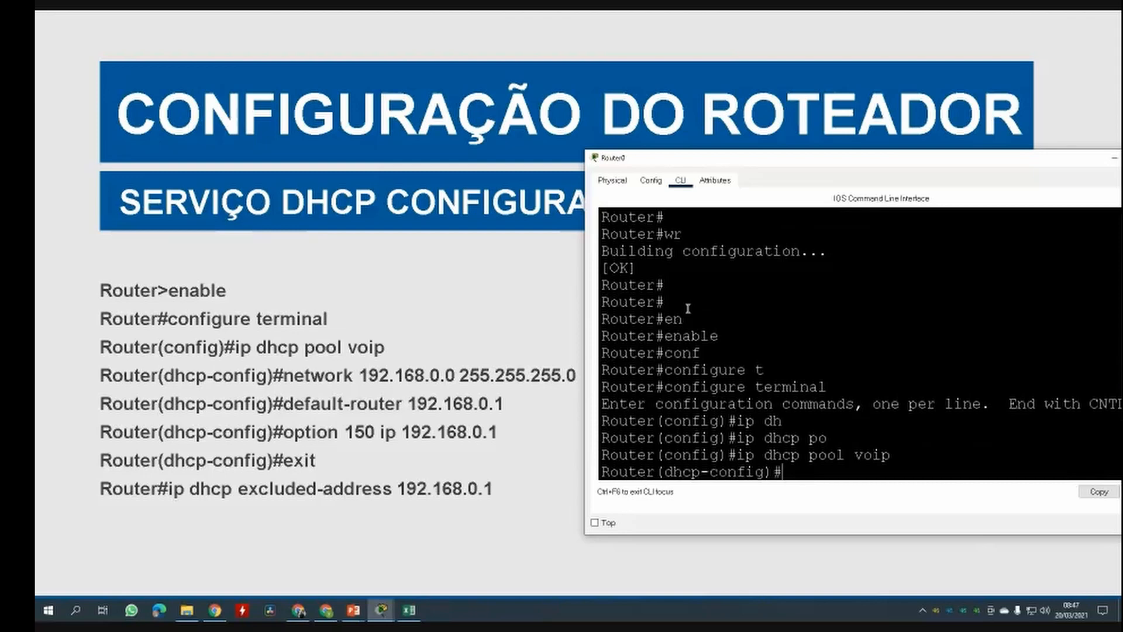
- Define the voip pool's network as 192.168.0.0 with mask 255.255.255.0
type("net")
key("Tab")
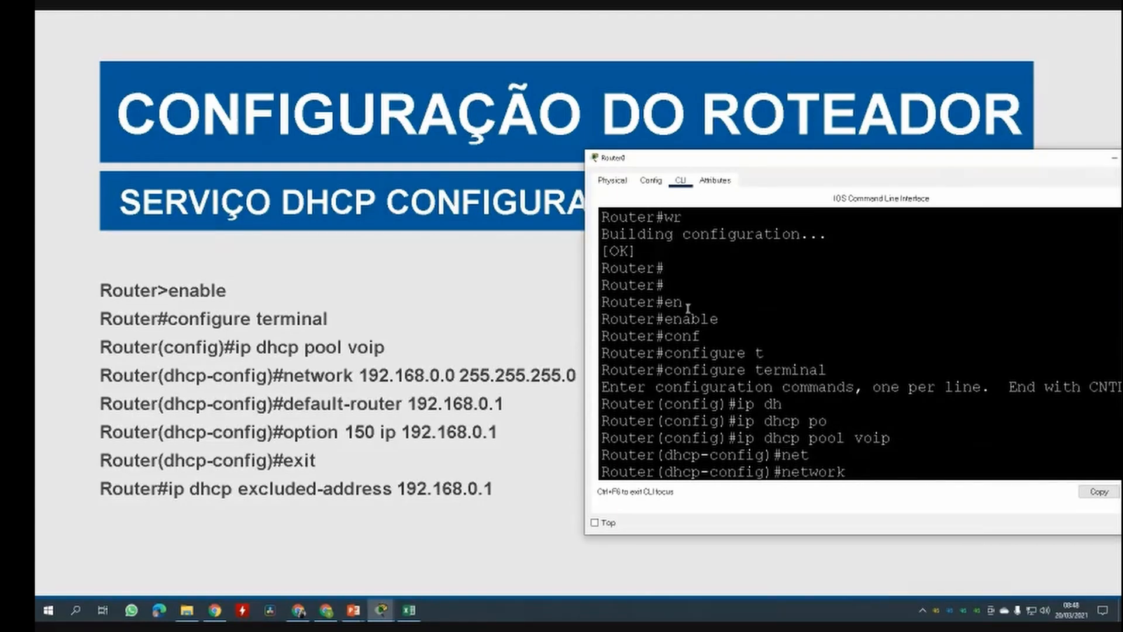
type("192.")
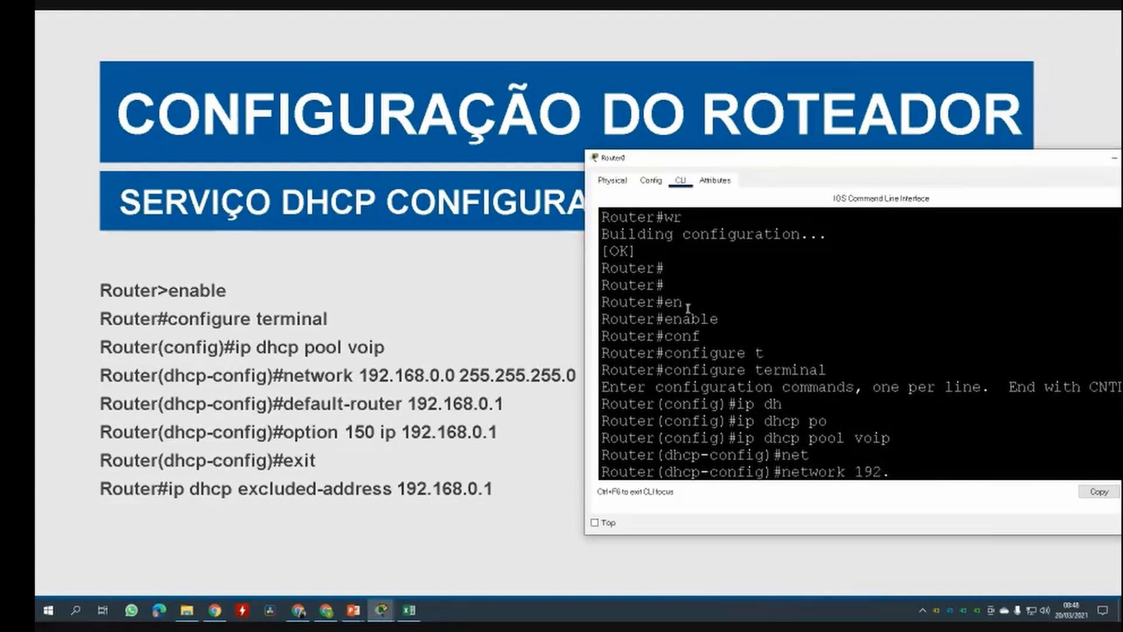
type("168.")
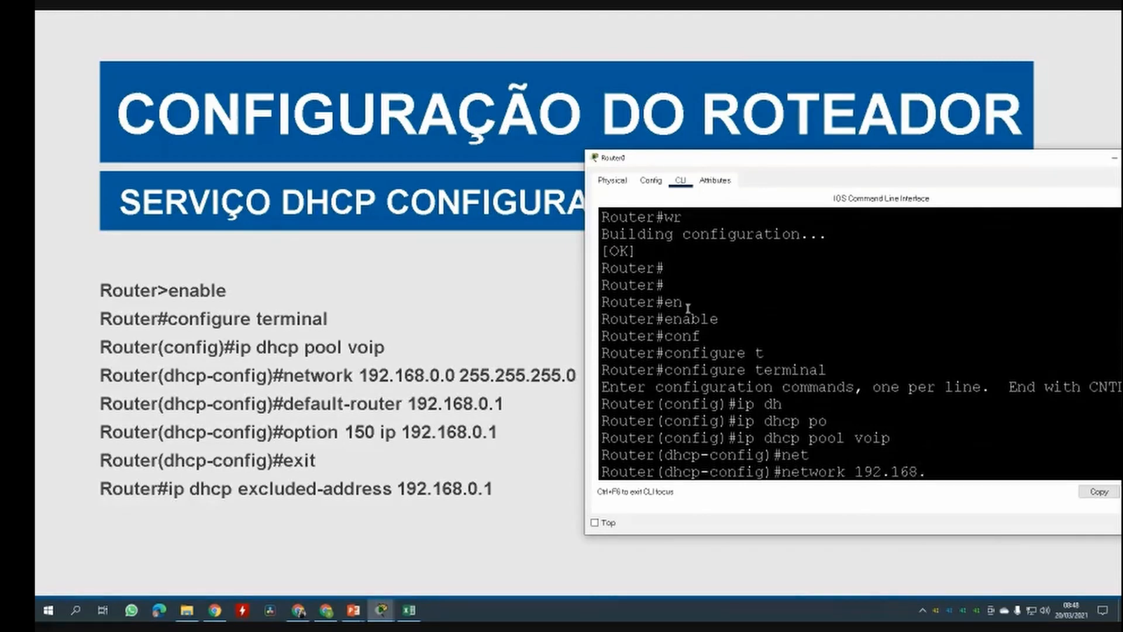
type("9")
key("BackSpace")
type("0")
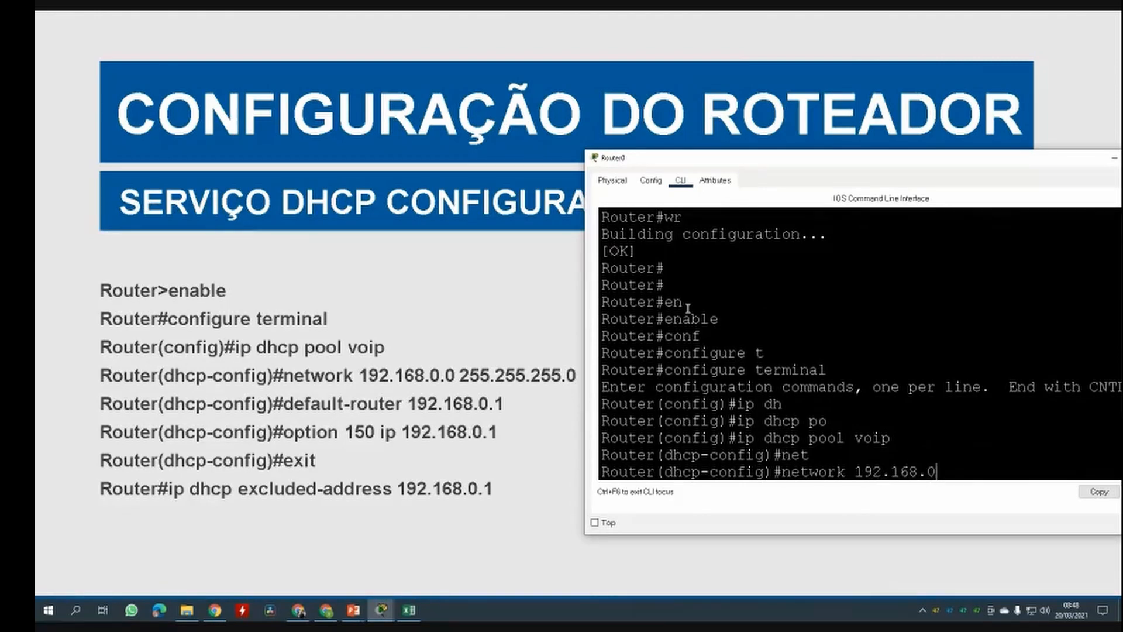
type(".0")
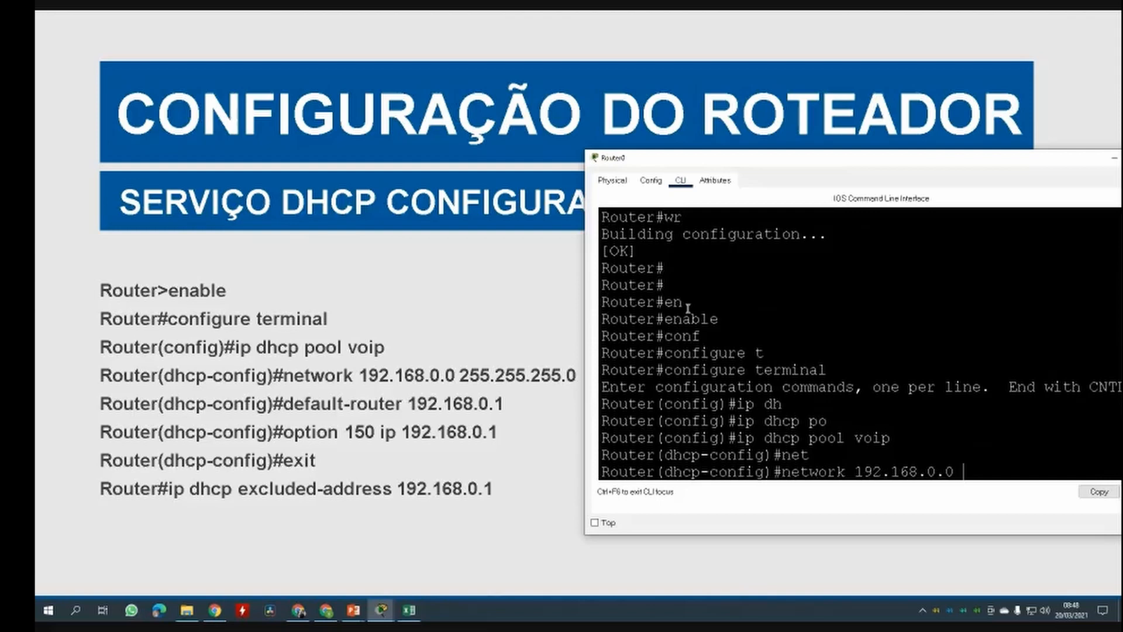
type(" 255.255")
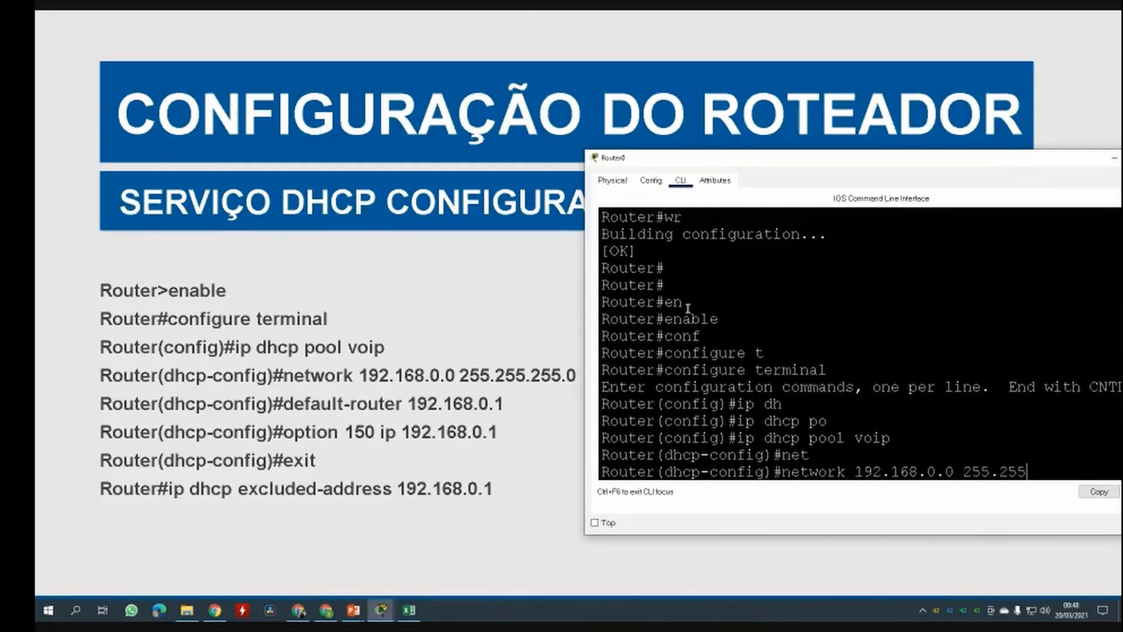
type(".255.0")
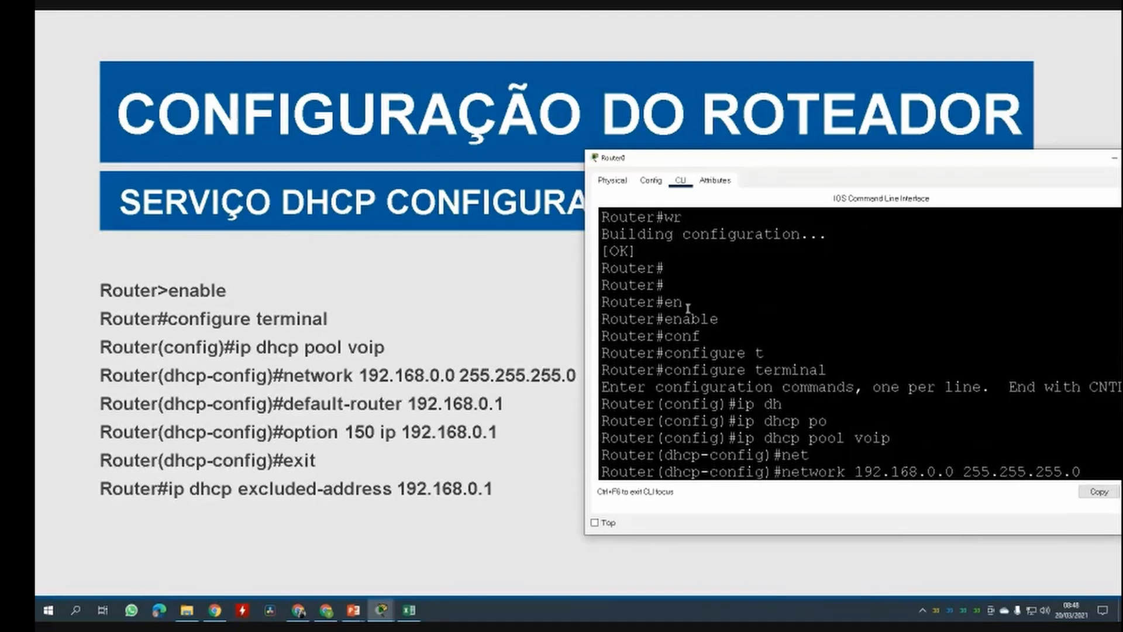
key("Return")
- Set the voip pool's default gateway to 192.168.0.1 with the default-router command
type("def")
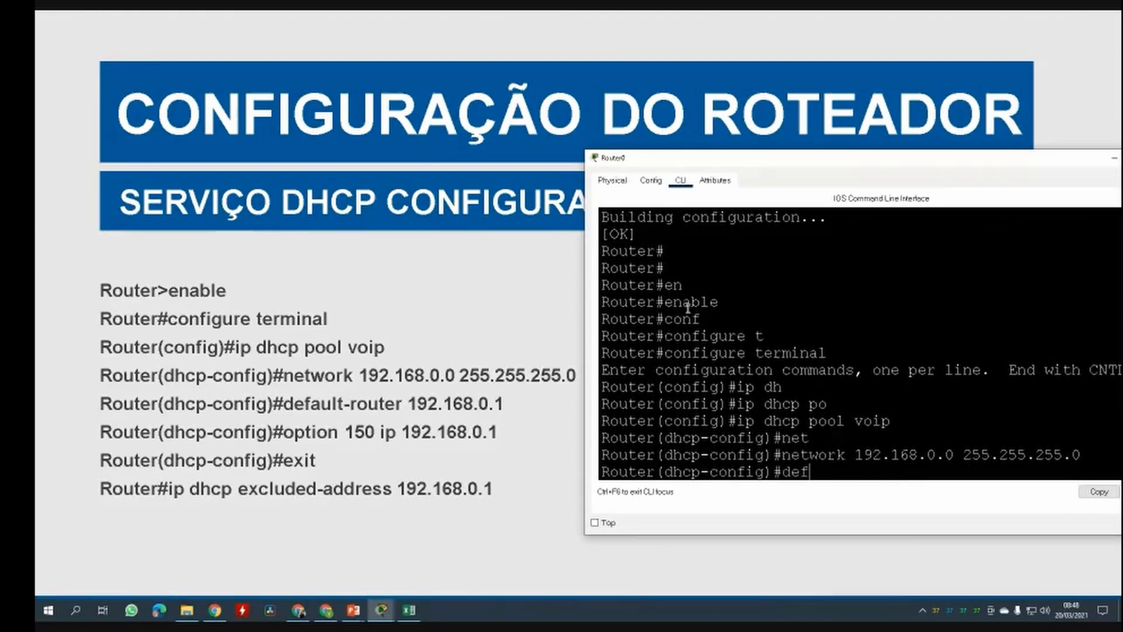
key("Tab")
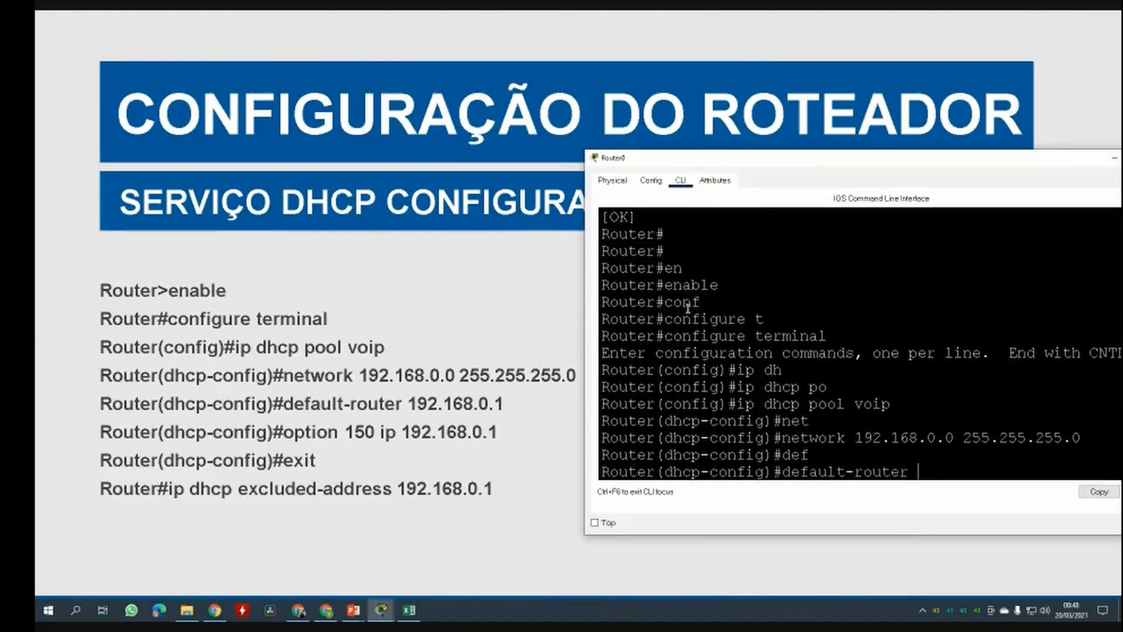
type("192.168.0.1")
key("Return")
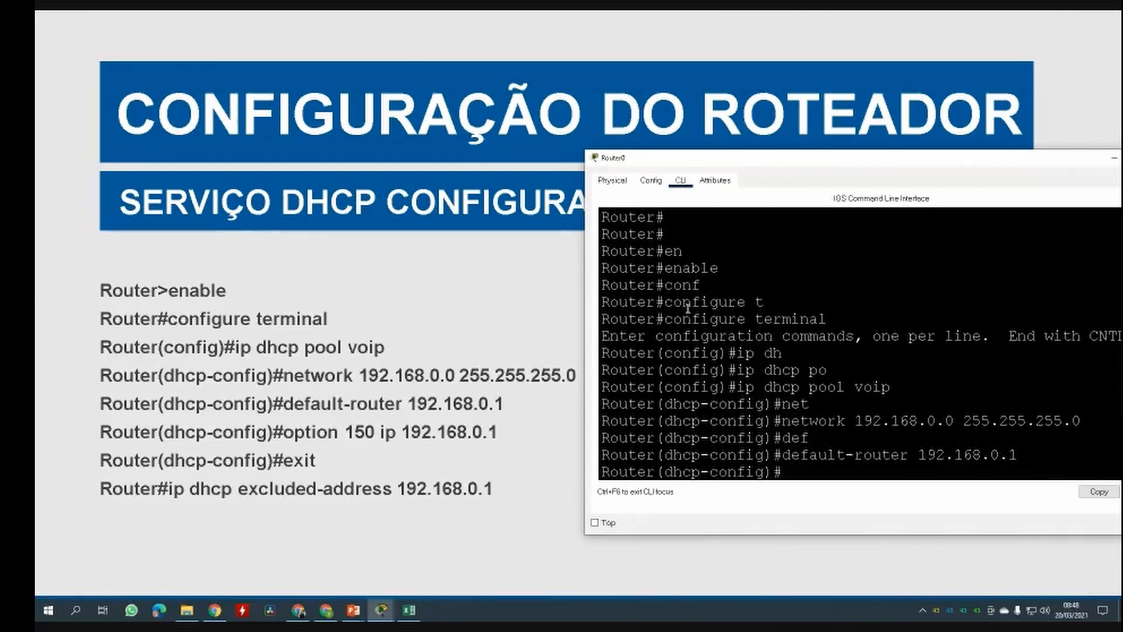
- Set DHCP option 150 of the voip pool to the TFTP server address 192.168.0.1
type("op")
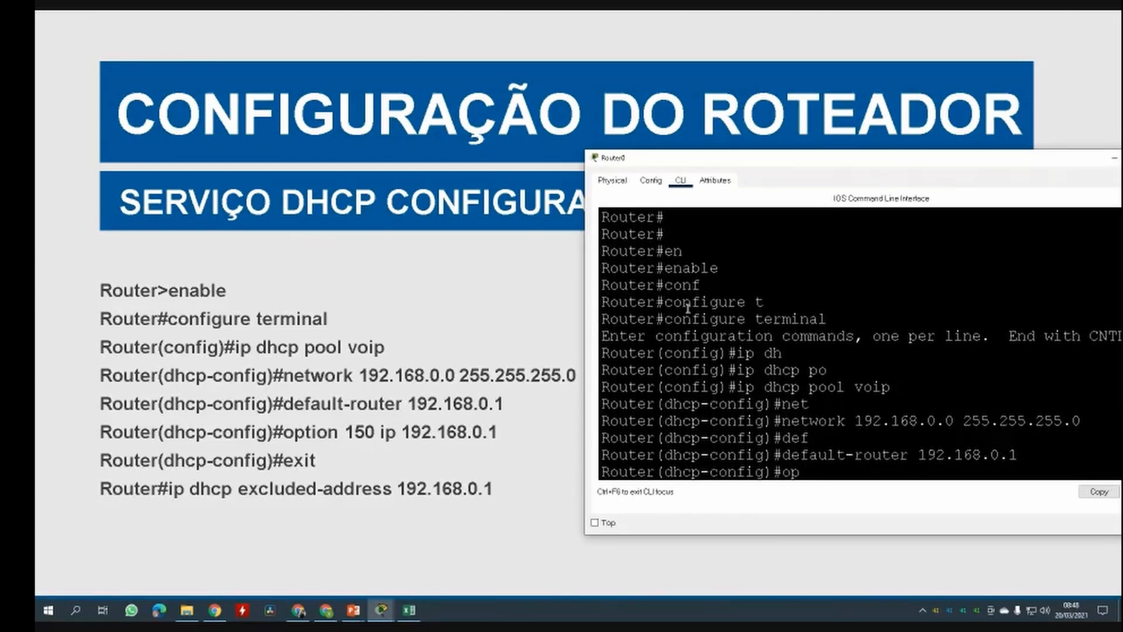
type("t")
key("Tab")
type("14")
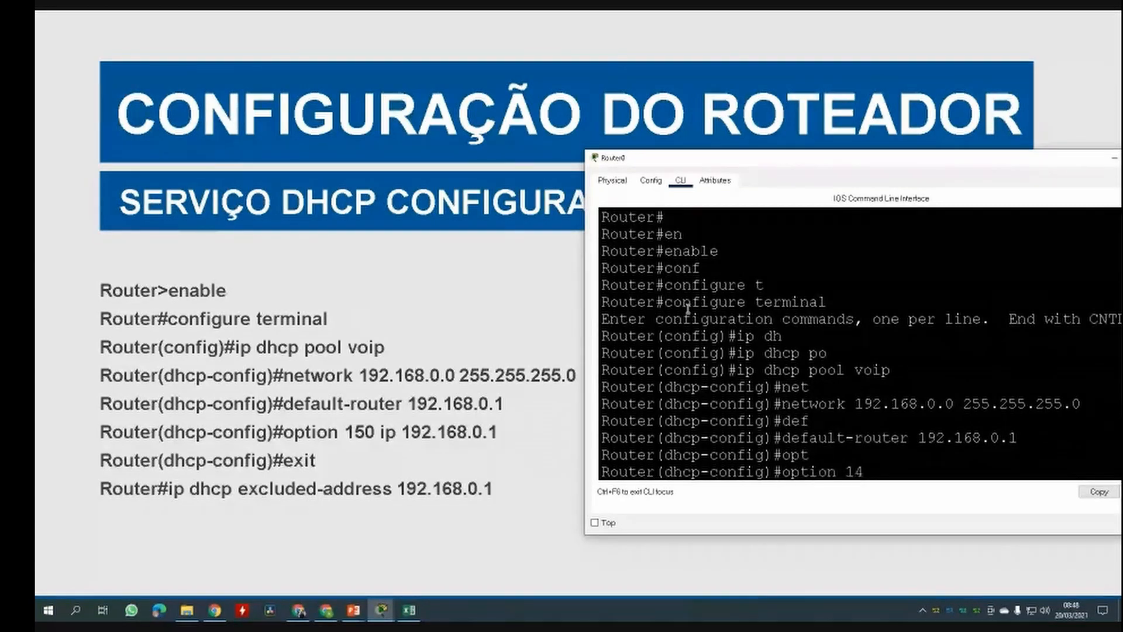
key("BackSpace")
type("50")
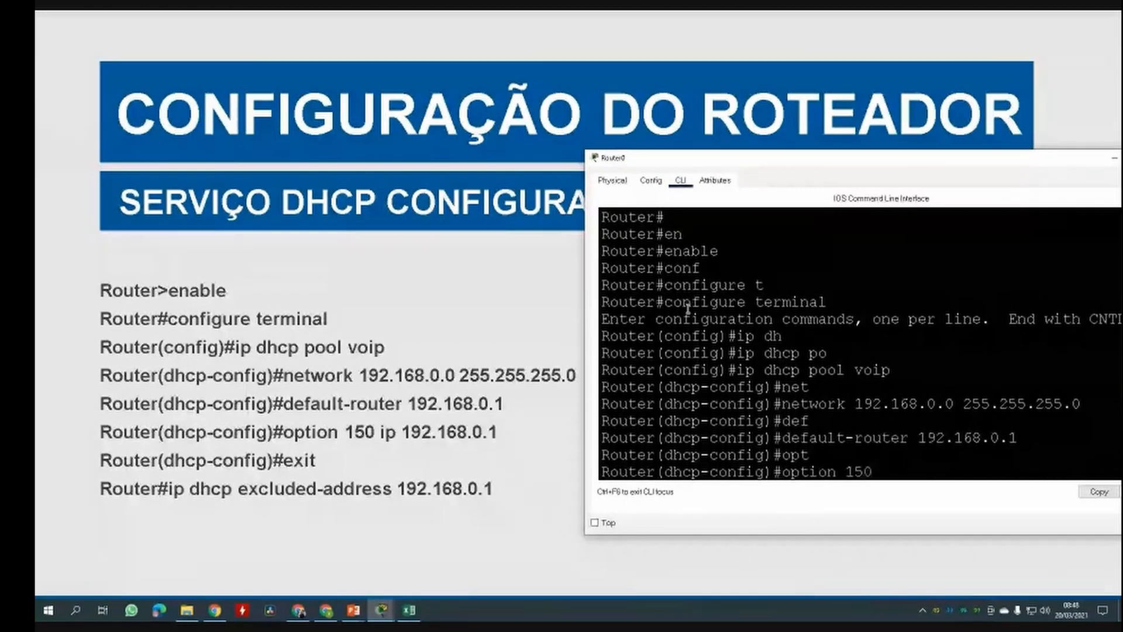
type(" ip")
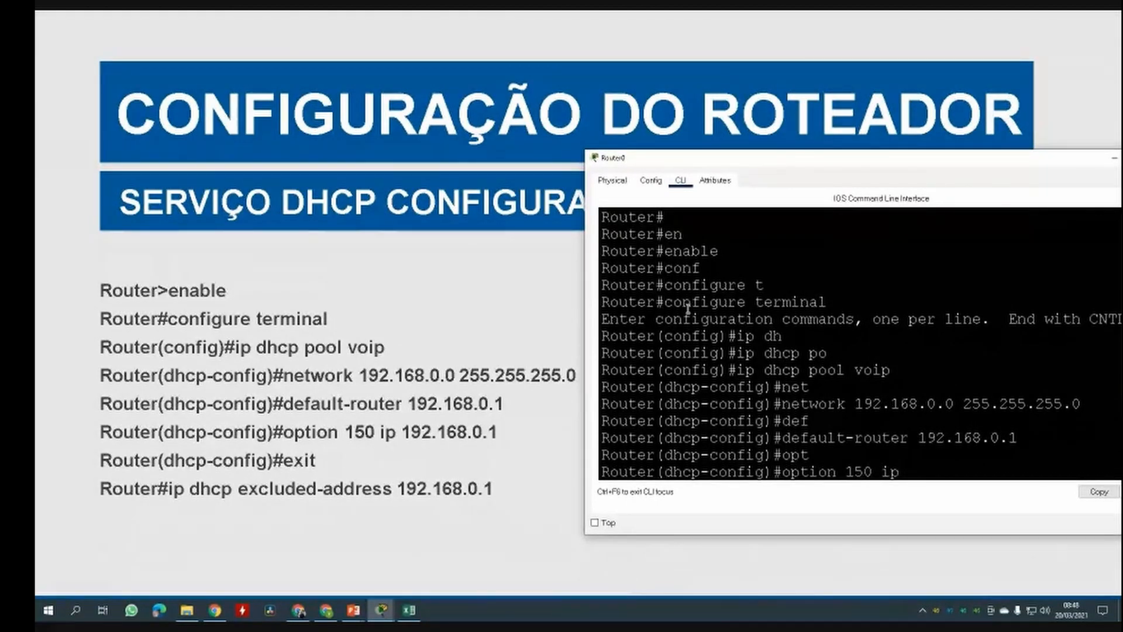
type(" 192.168.0.1")
key("Return")
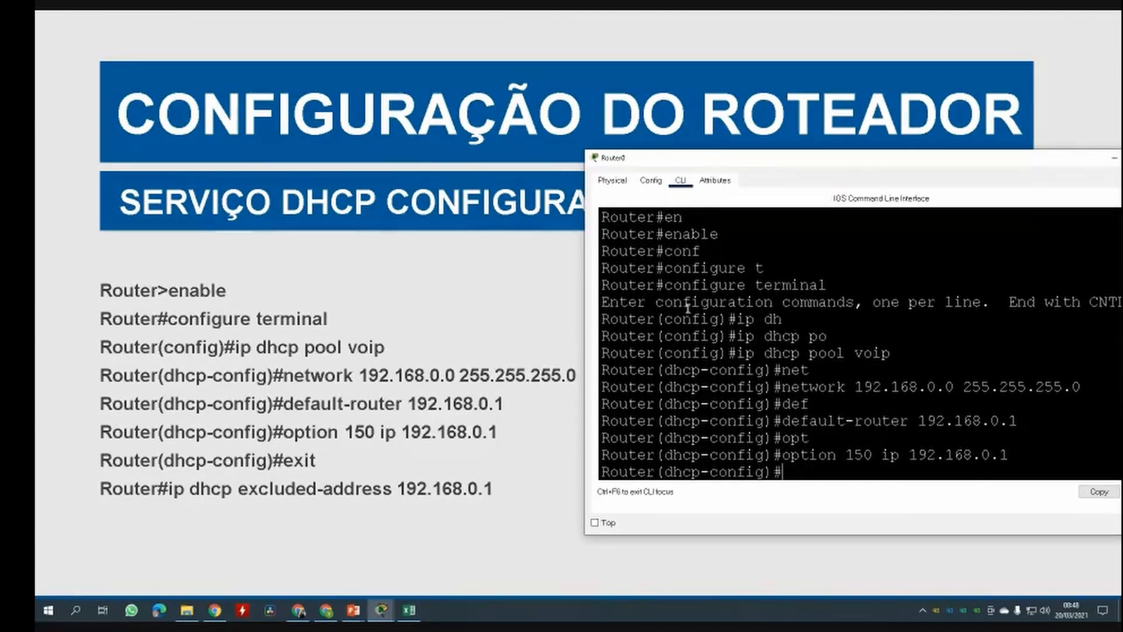
- Exit the DHCP pool configuration and exclude 192.168.0.1 from DHCP assignment with ip dhcp excluded-address
type("exit")
key("Return")
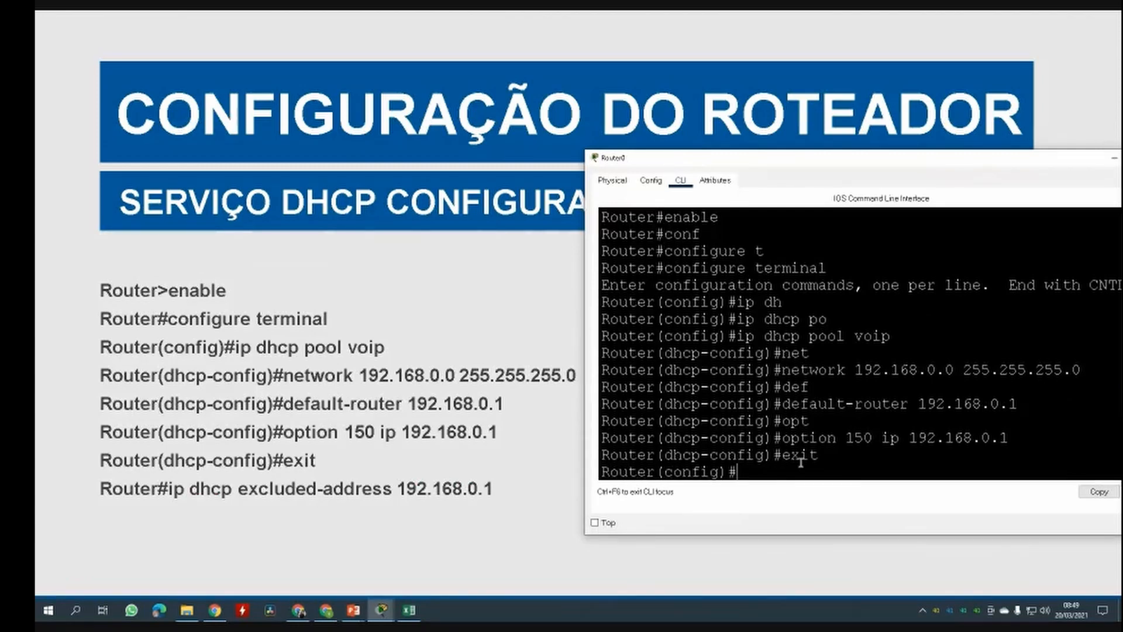
type("ip dh")
key("Tab")
type("ex")
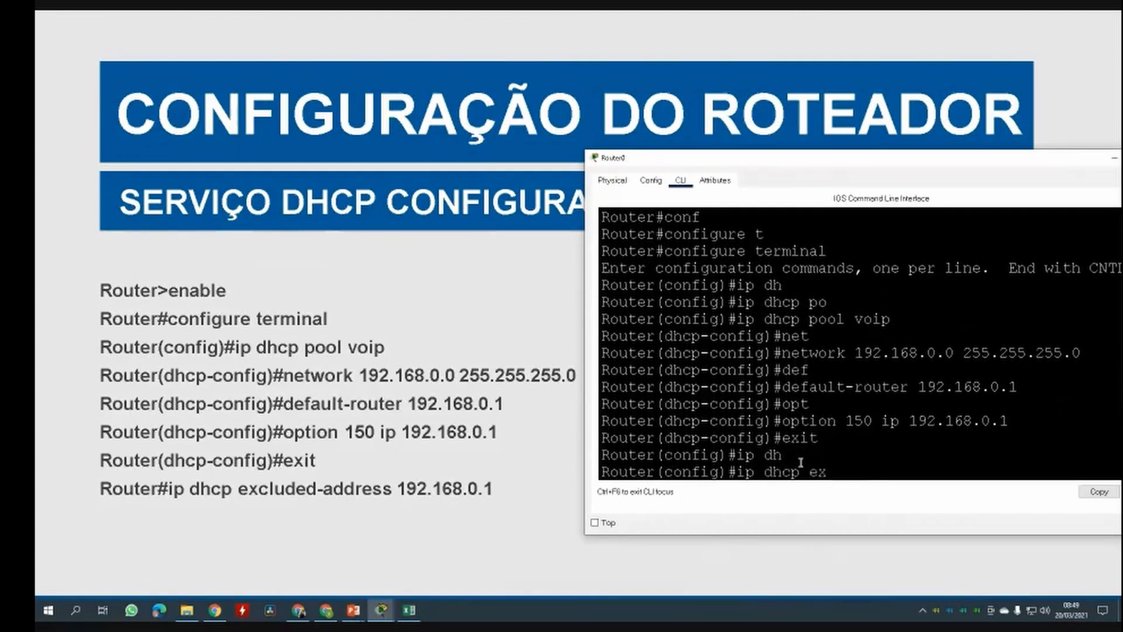
key("Tab")
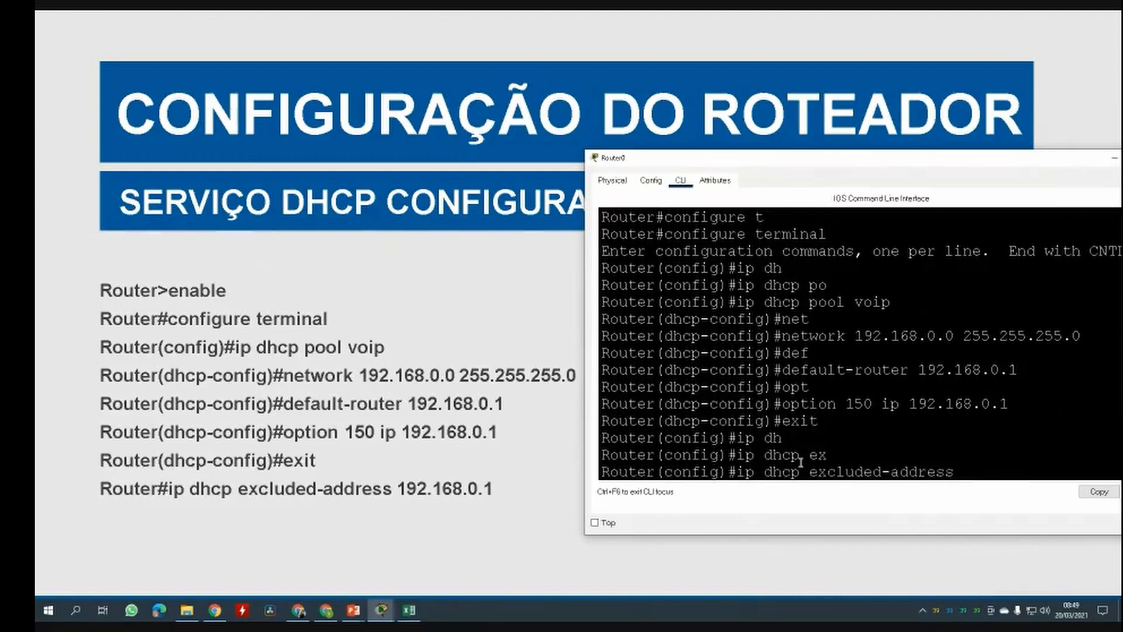
type("192.168")
type(".0.1")
key("Return")
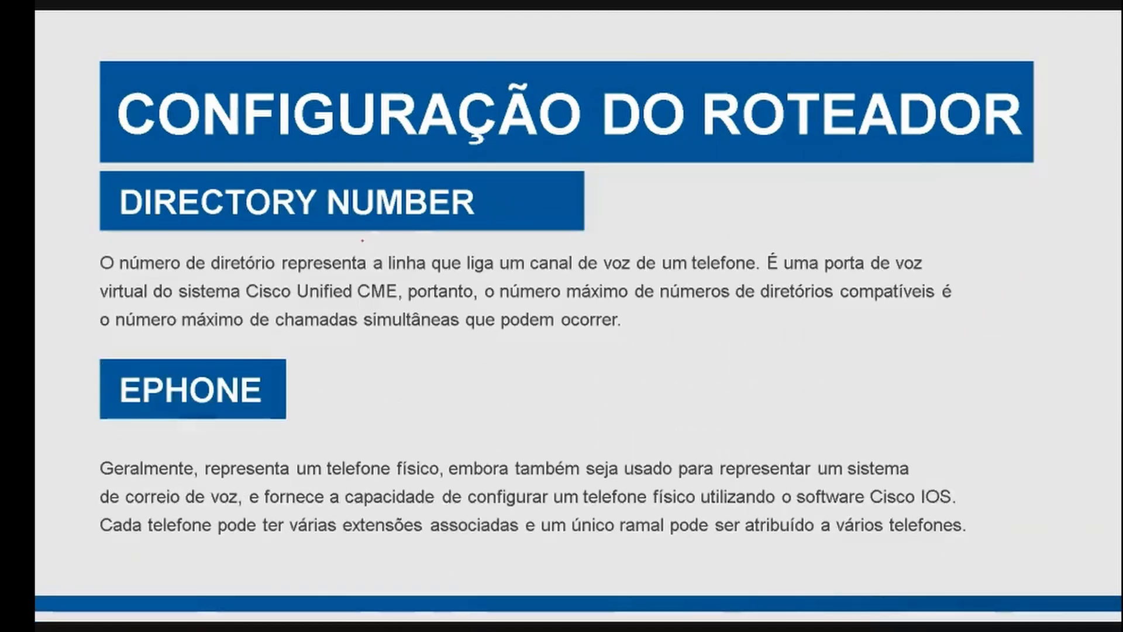